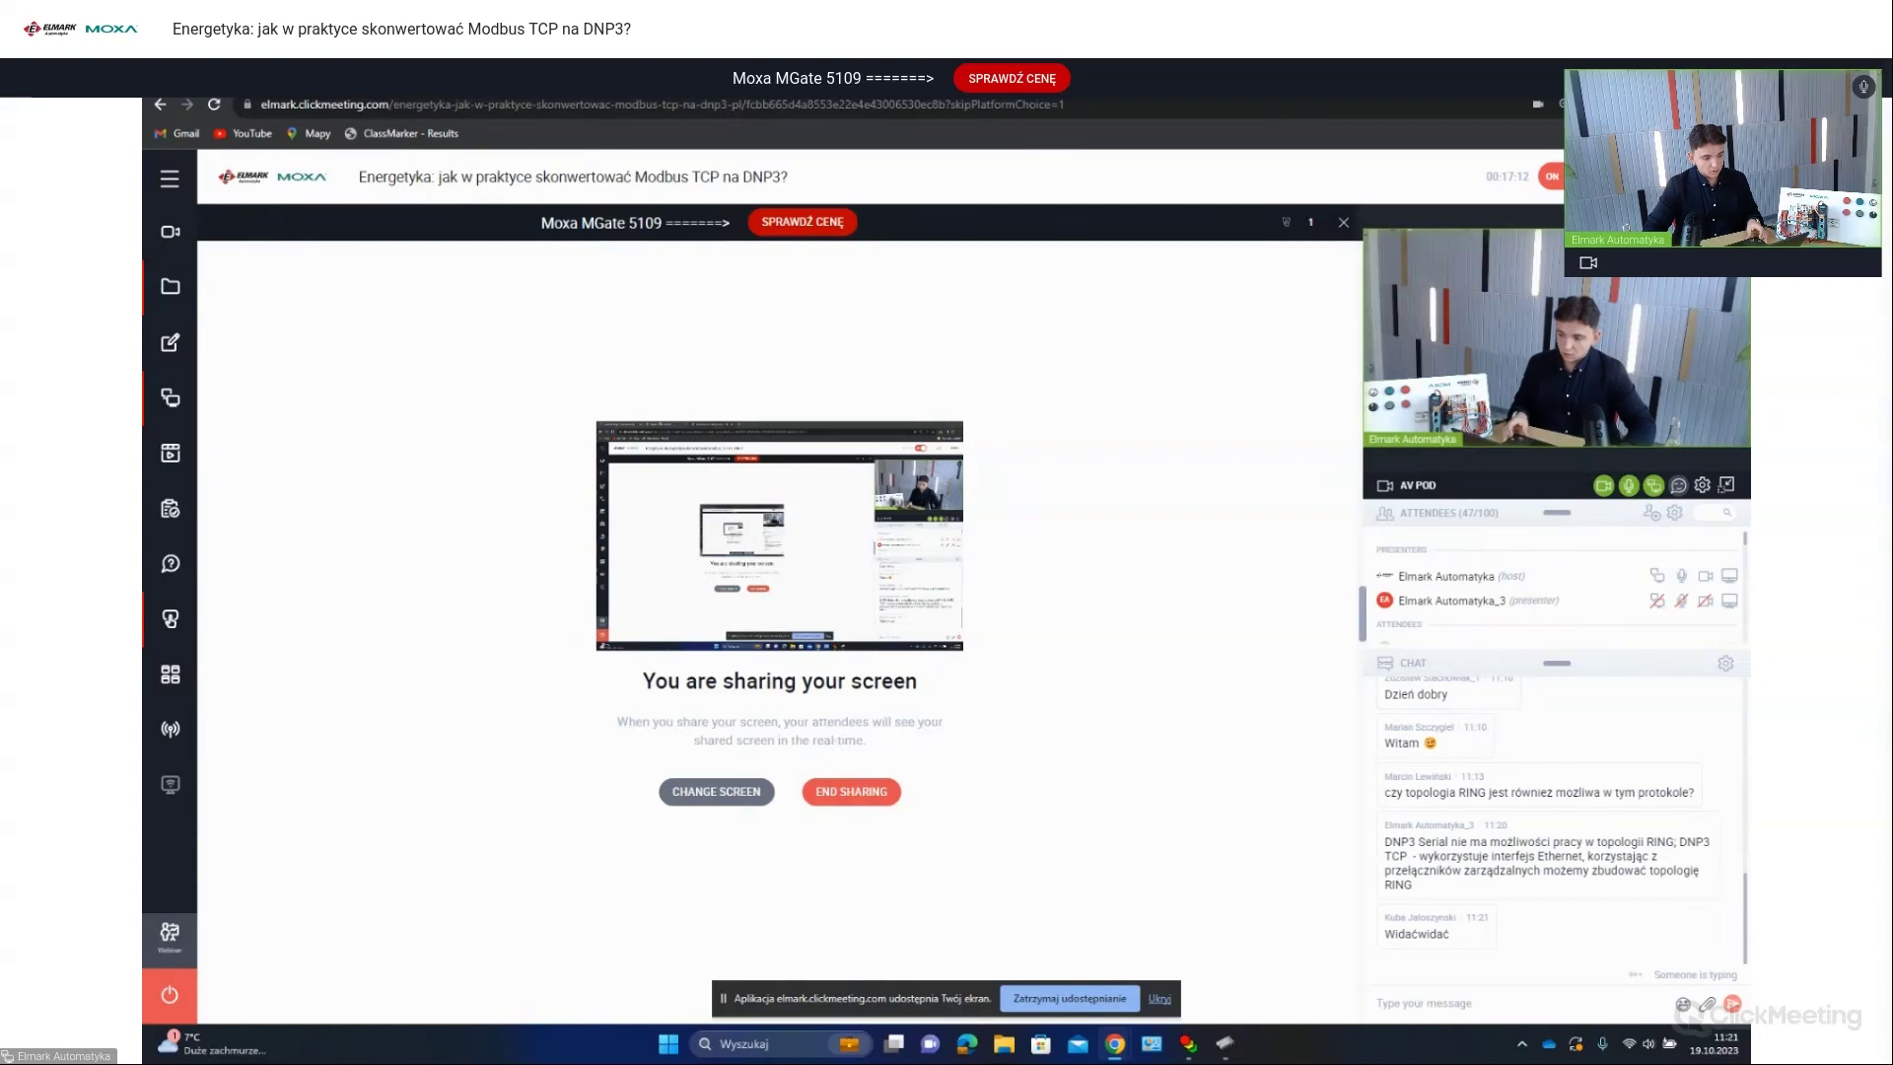
Step: Log in to the reloaded MGate console as admin with the account password
key("alt+Tab")
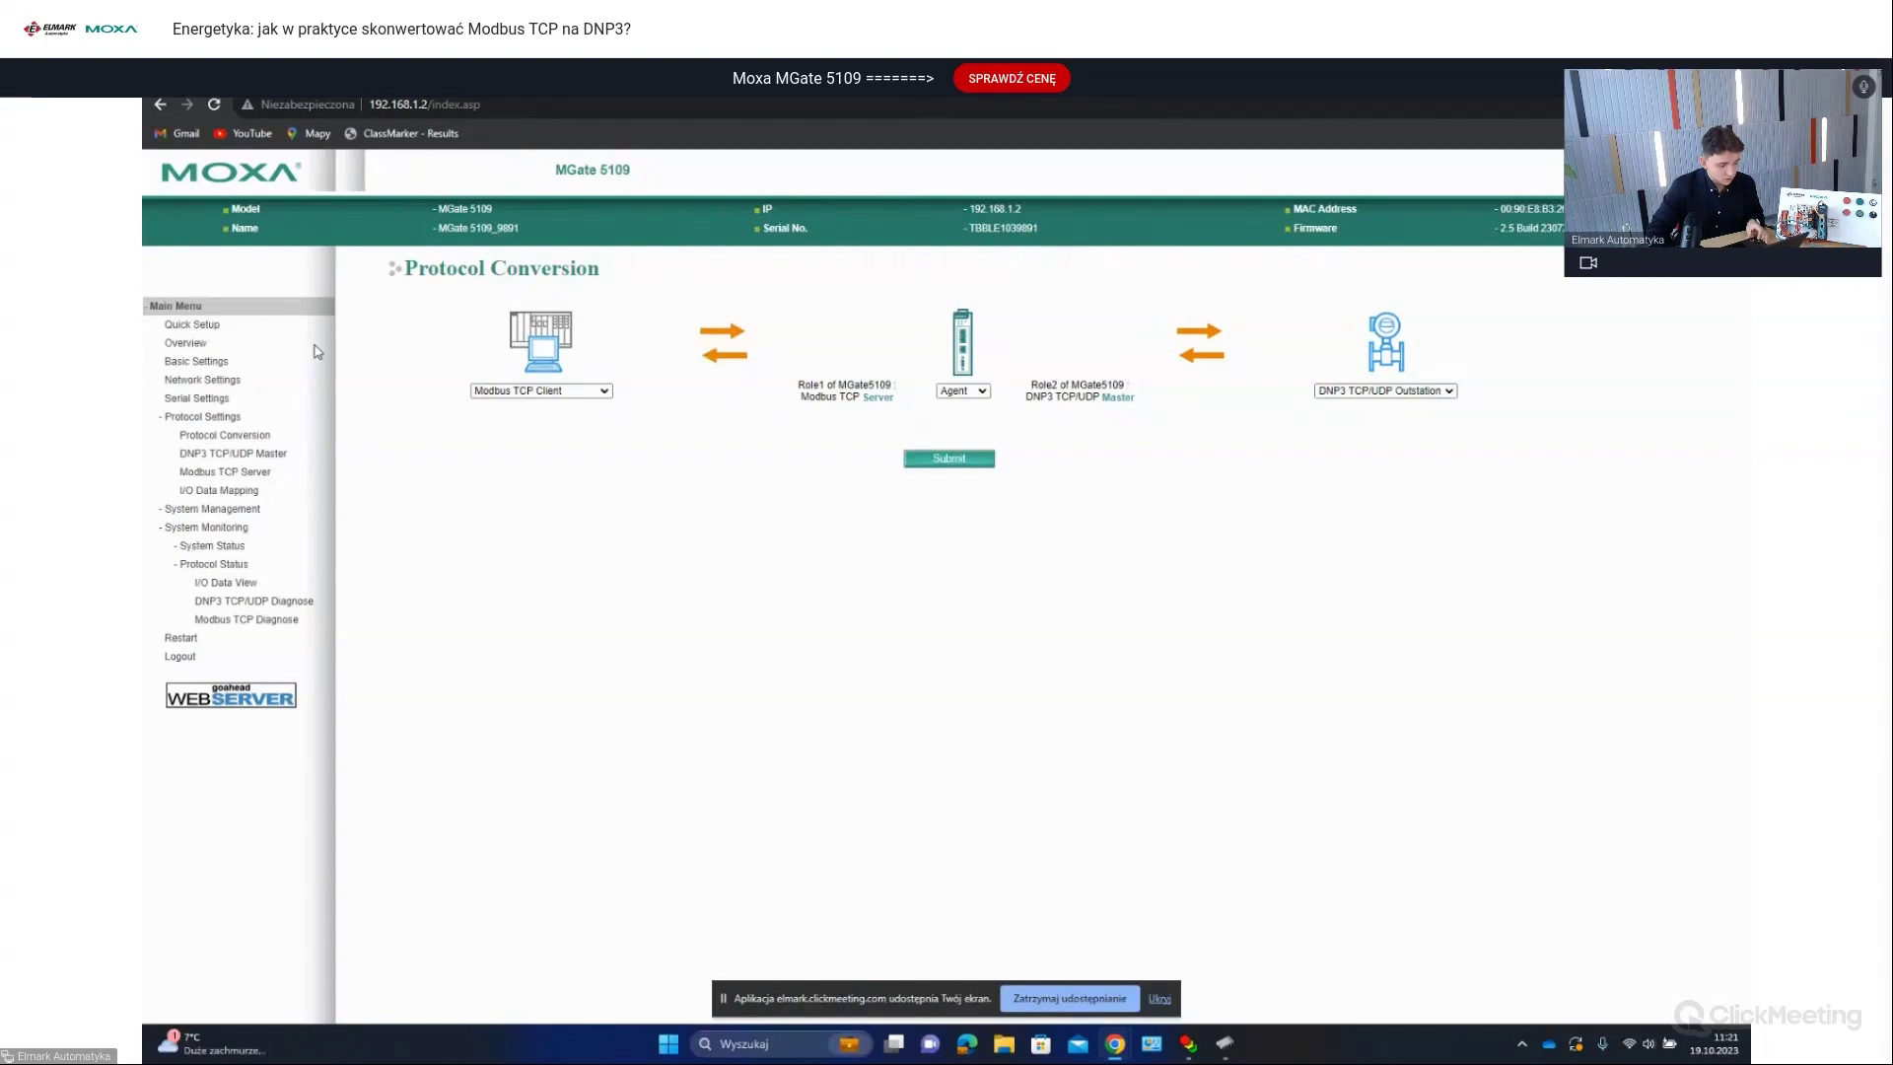
left_click(215, 104)
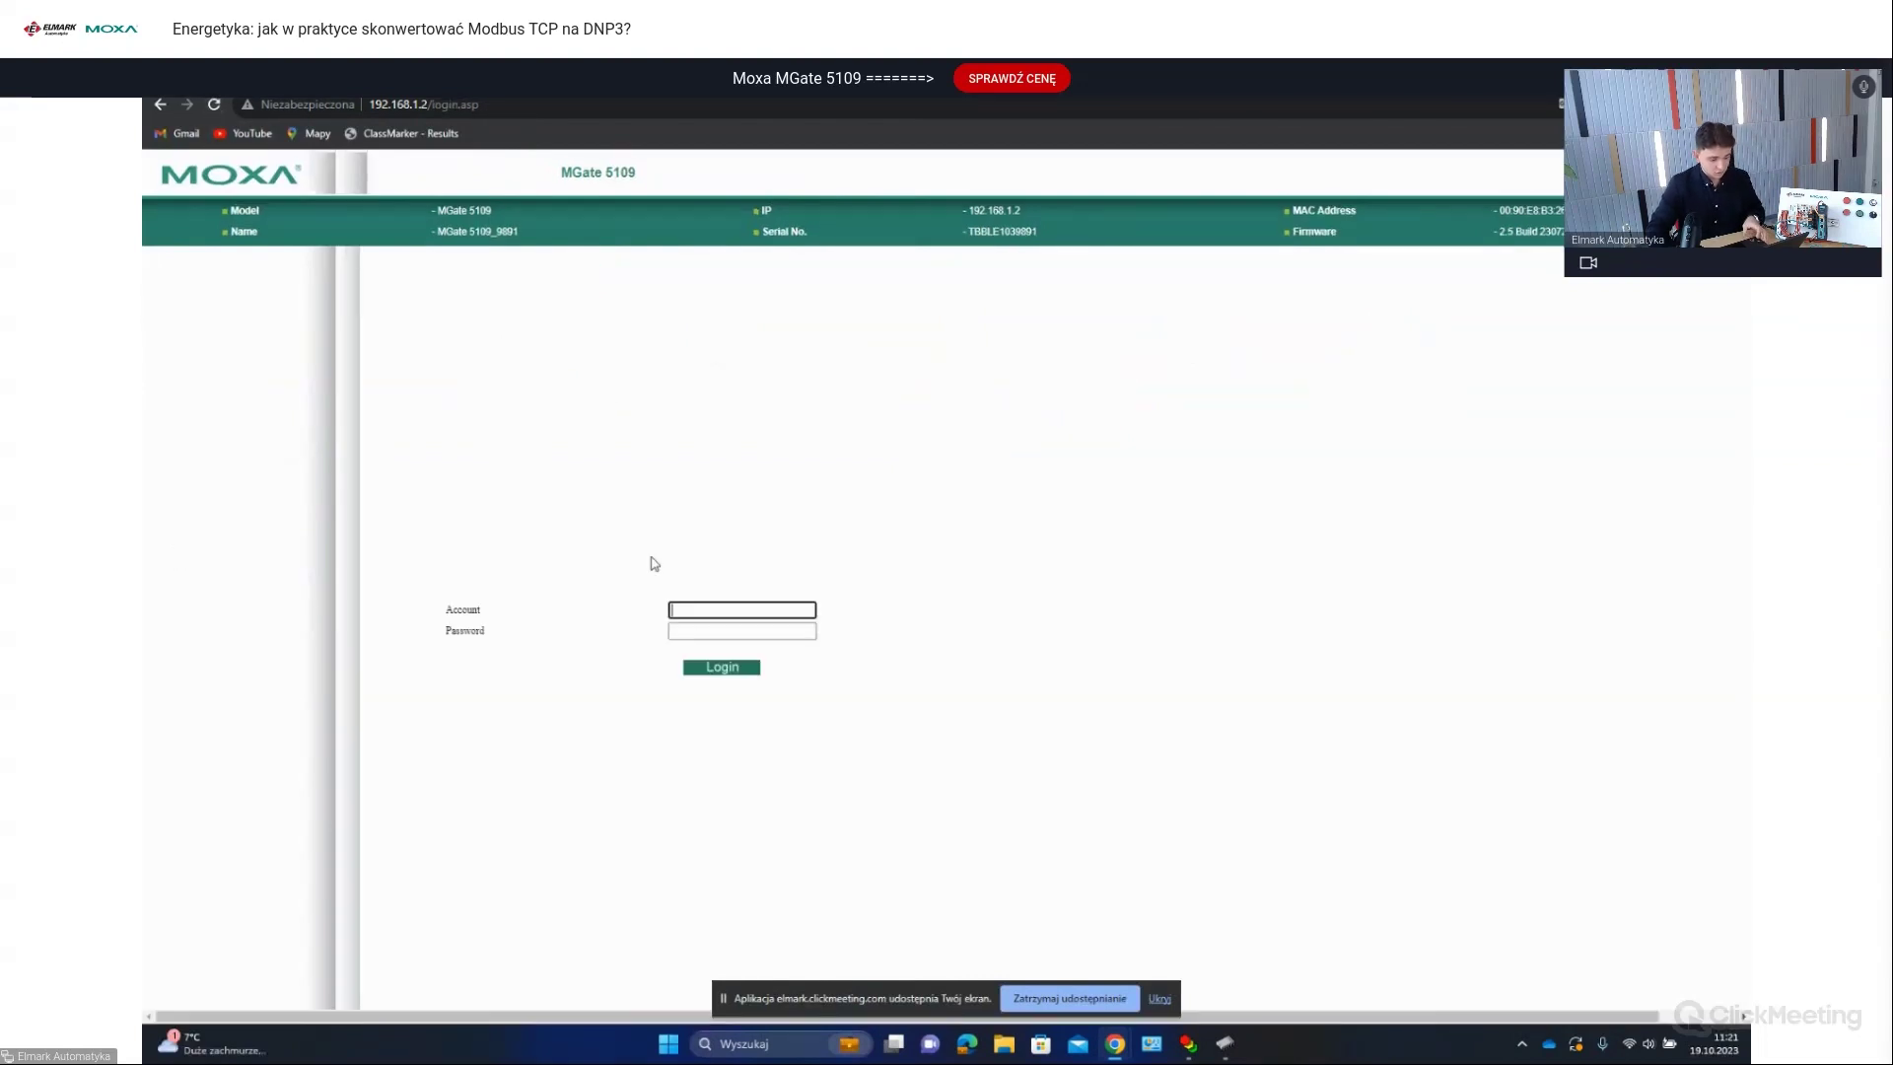
type("admin")
key("Tab")
type("moxa")
key("Return")
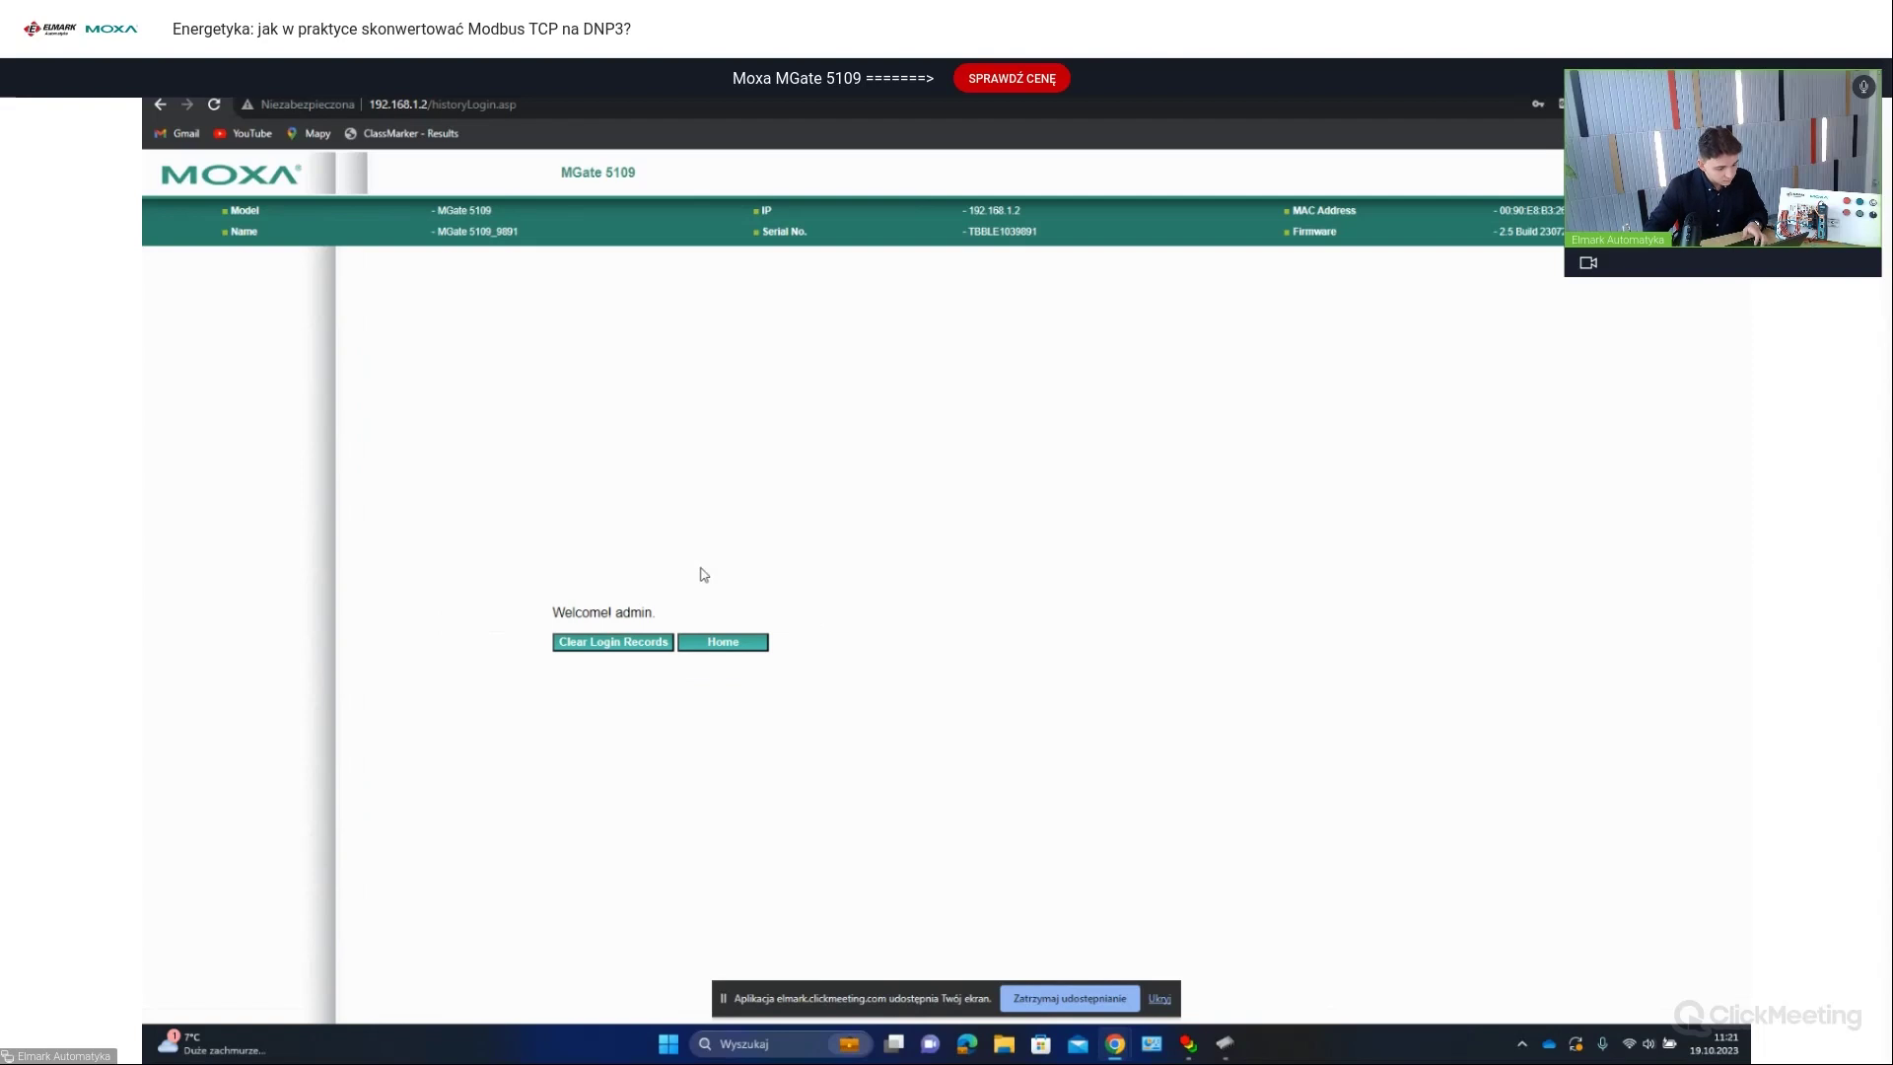
Step: Go to the Home page, dismiss the password-change warning, and open the basic settings
left_click(695, 642)
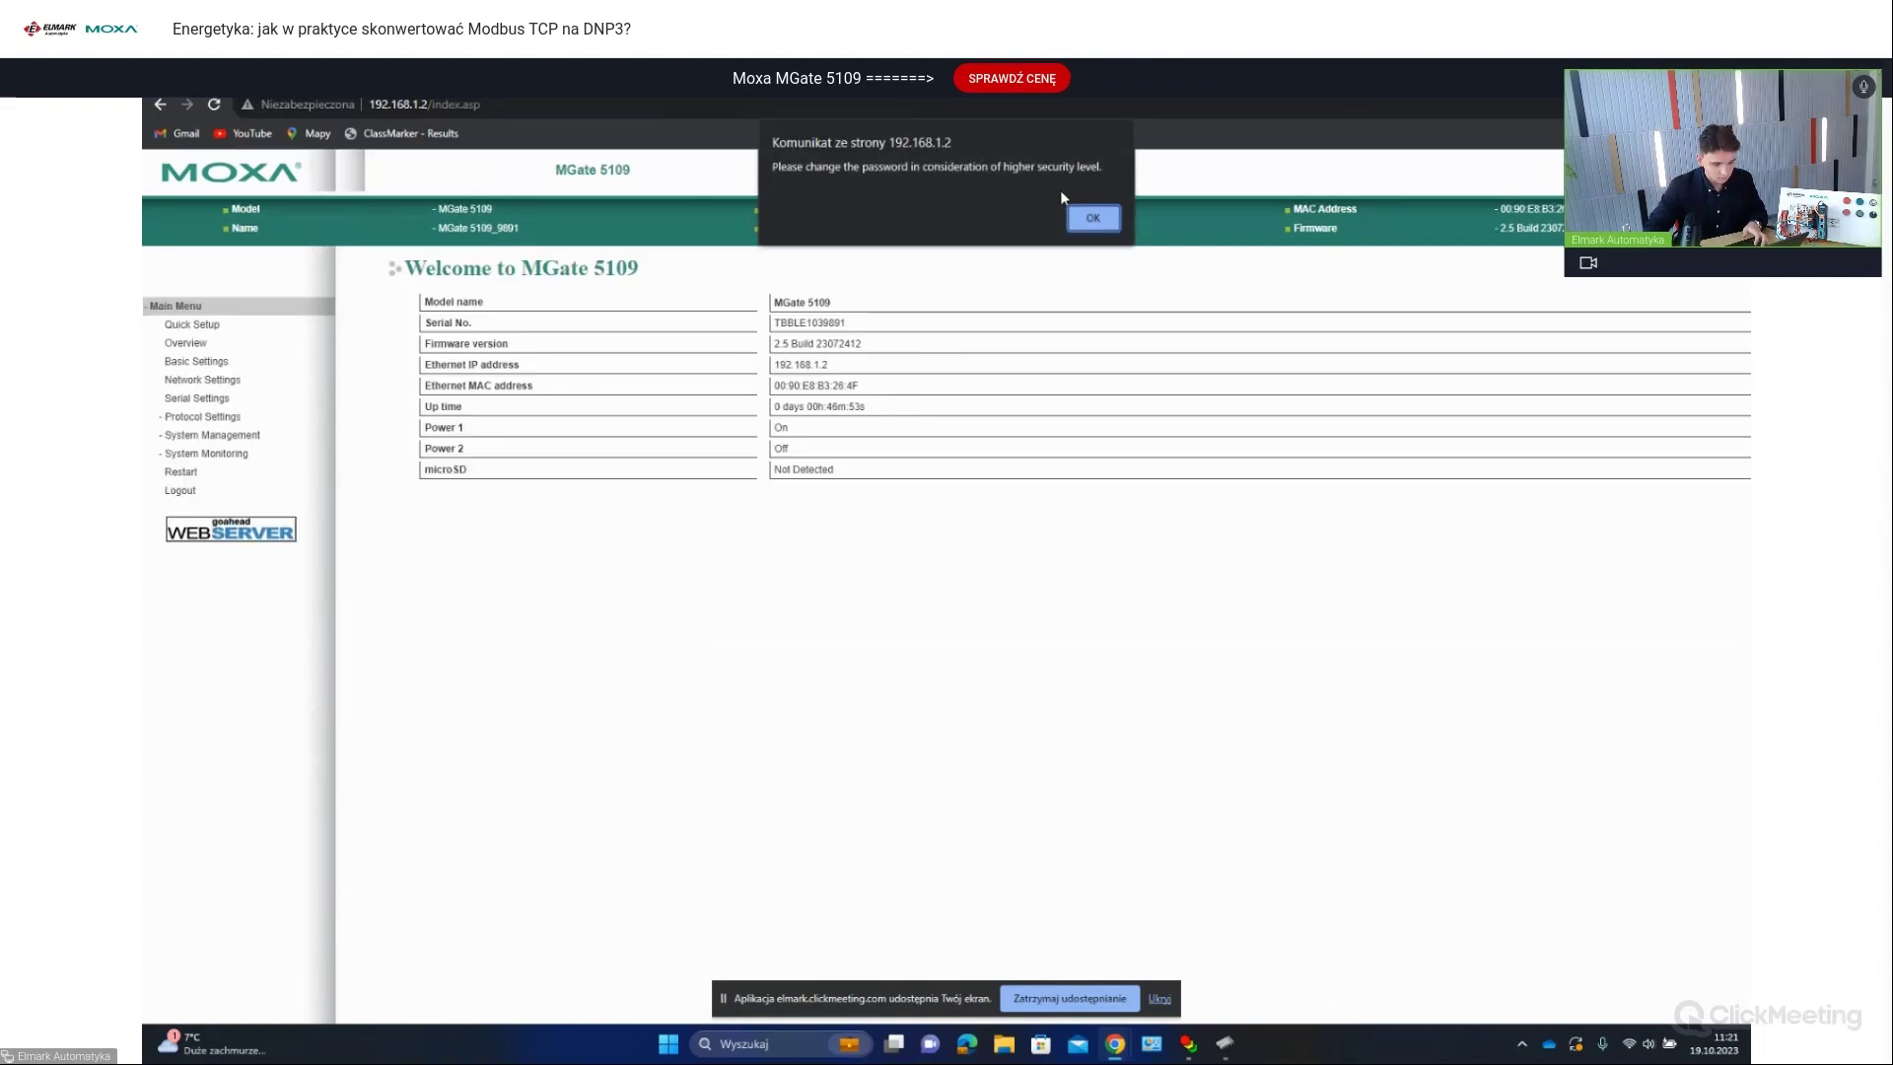
left_click(1088, 217)
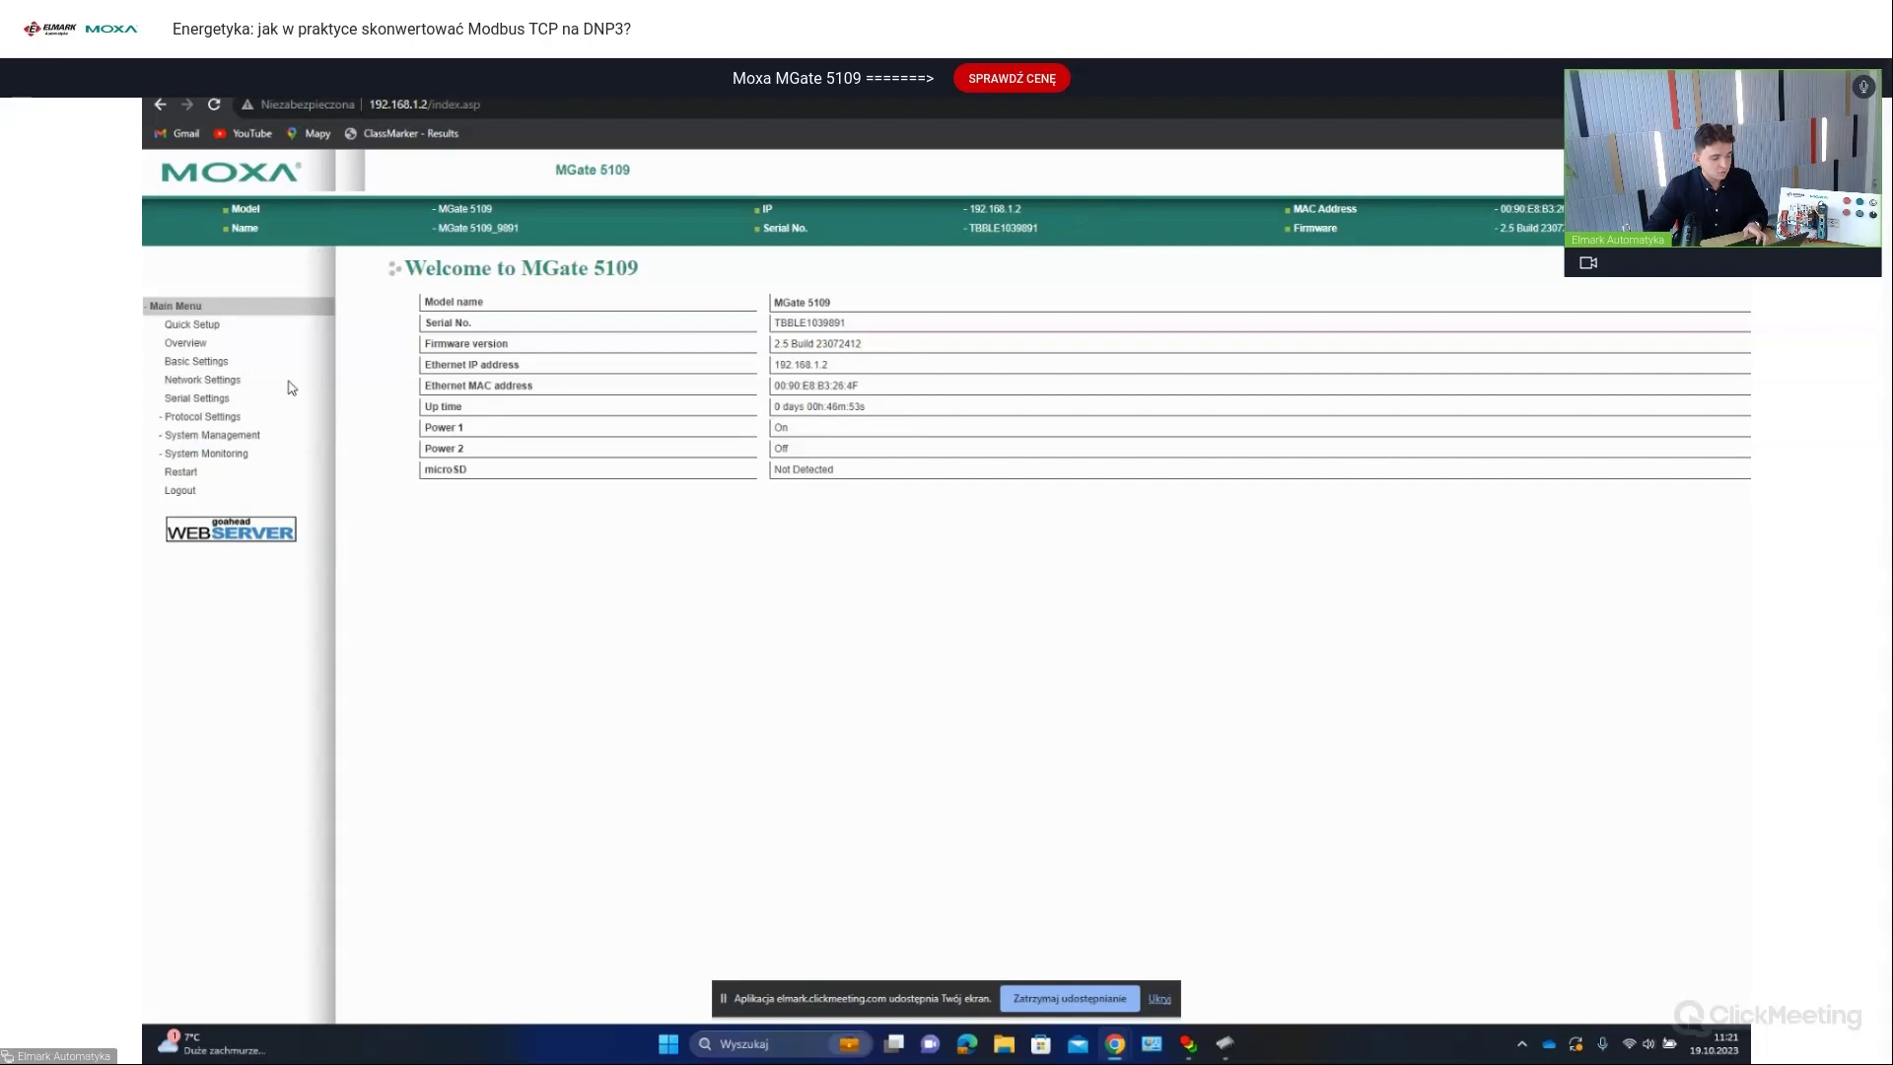
left_click(207, 365)
Step: Check the network and serial settings, keeping RS-232, then view Modbus TCP Client to DNP3 Outstation conversion
left_click(214, 383)
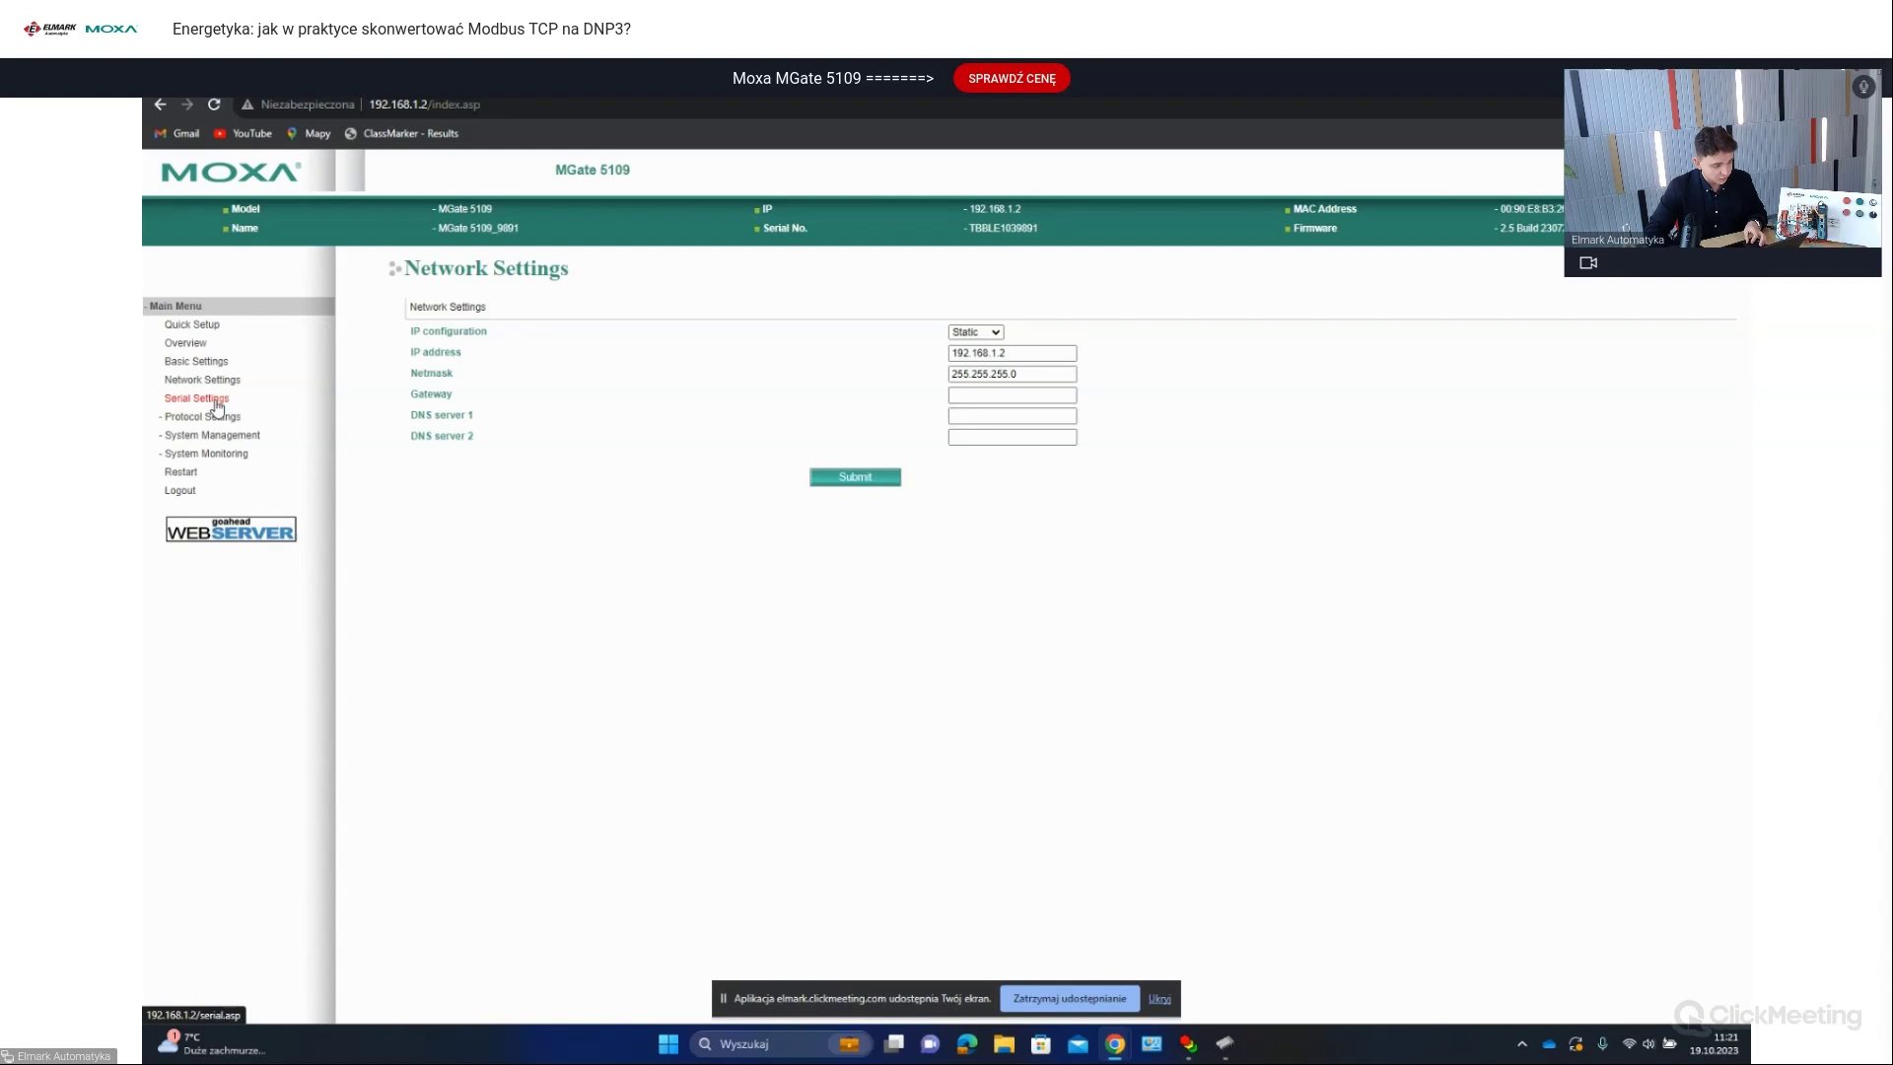
left_click(218, 404)
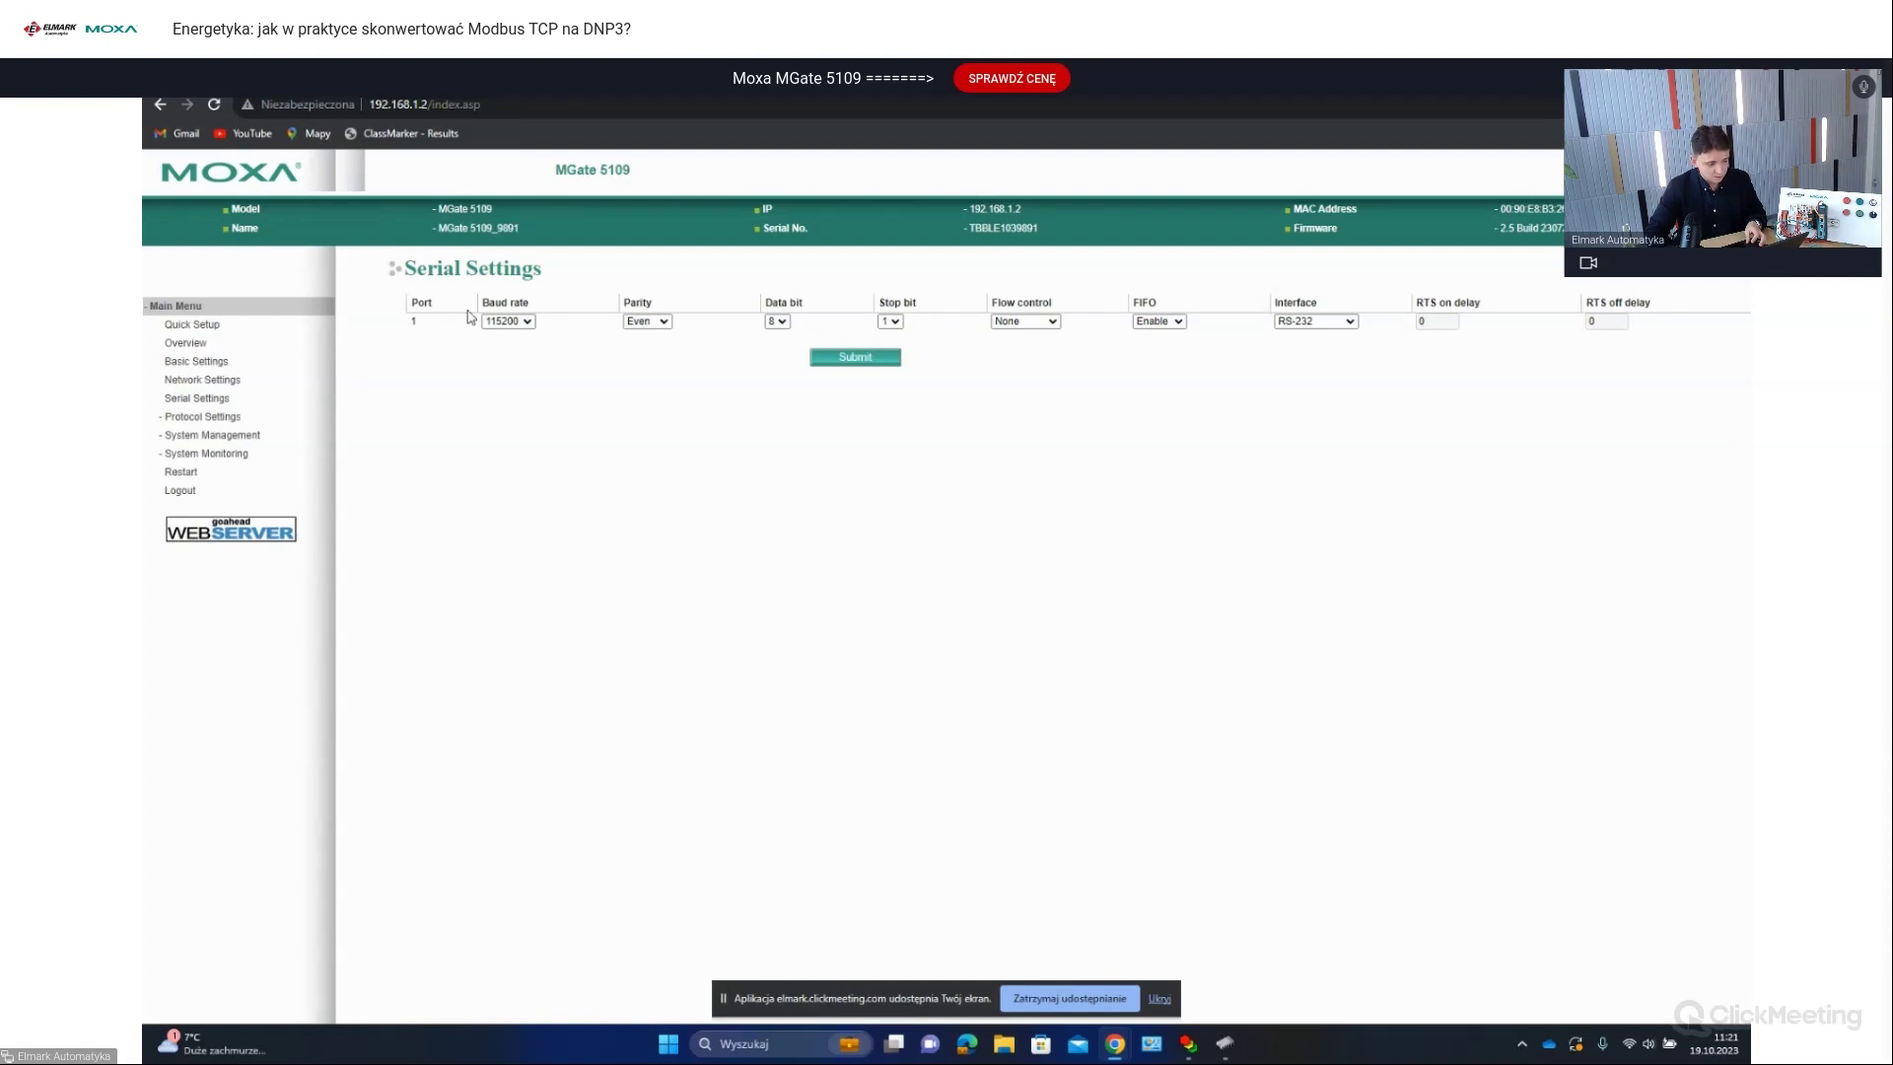
left_click(1287, 320)
left_click(1183, 366)
left_click(219, 417)
left_click(226, 437)
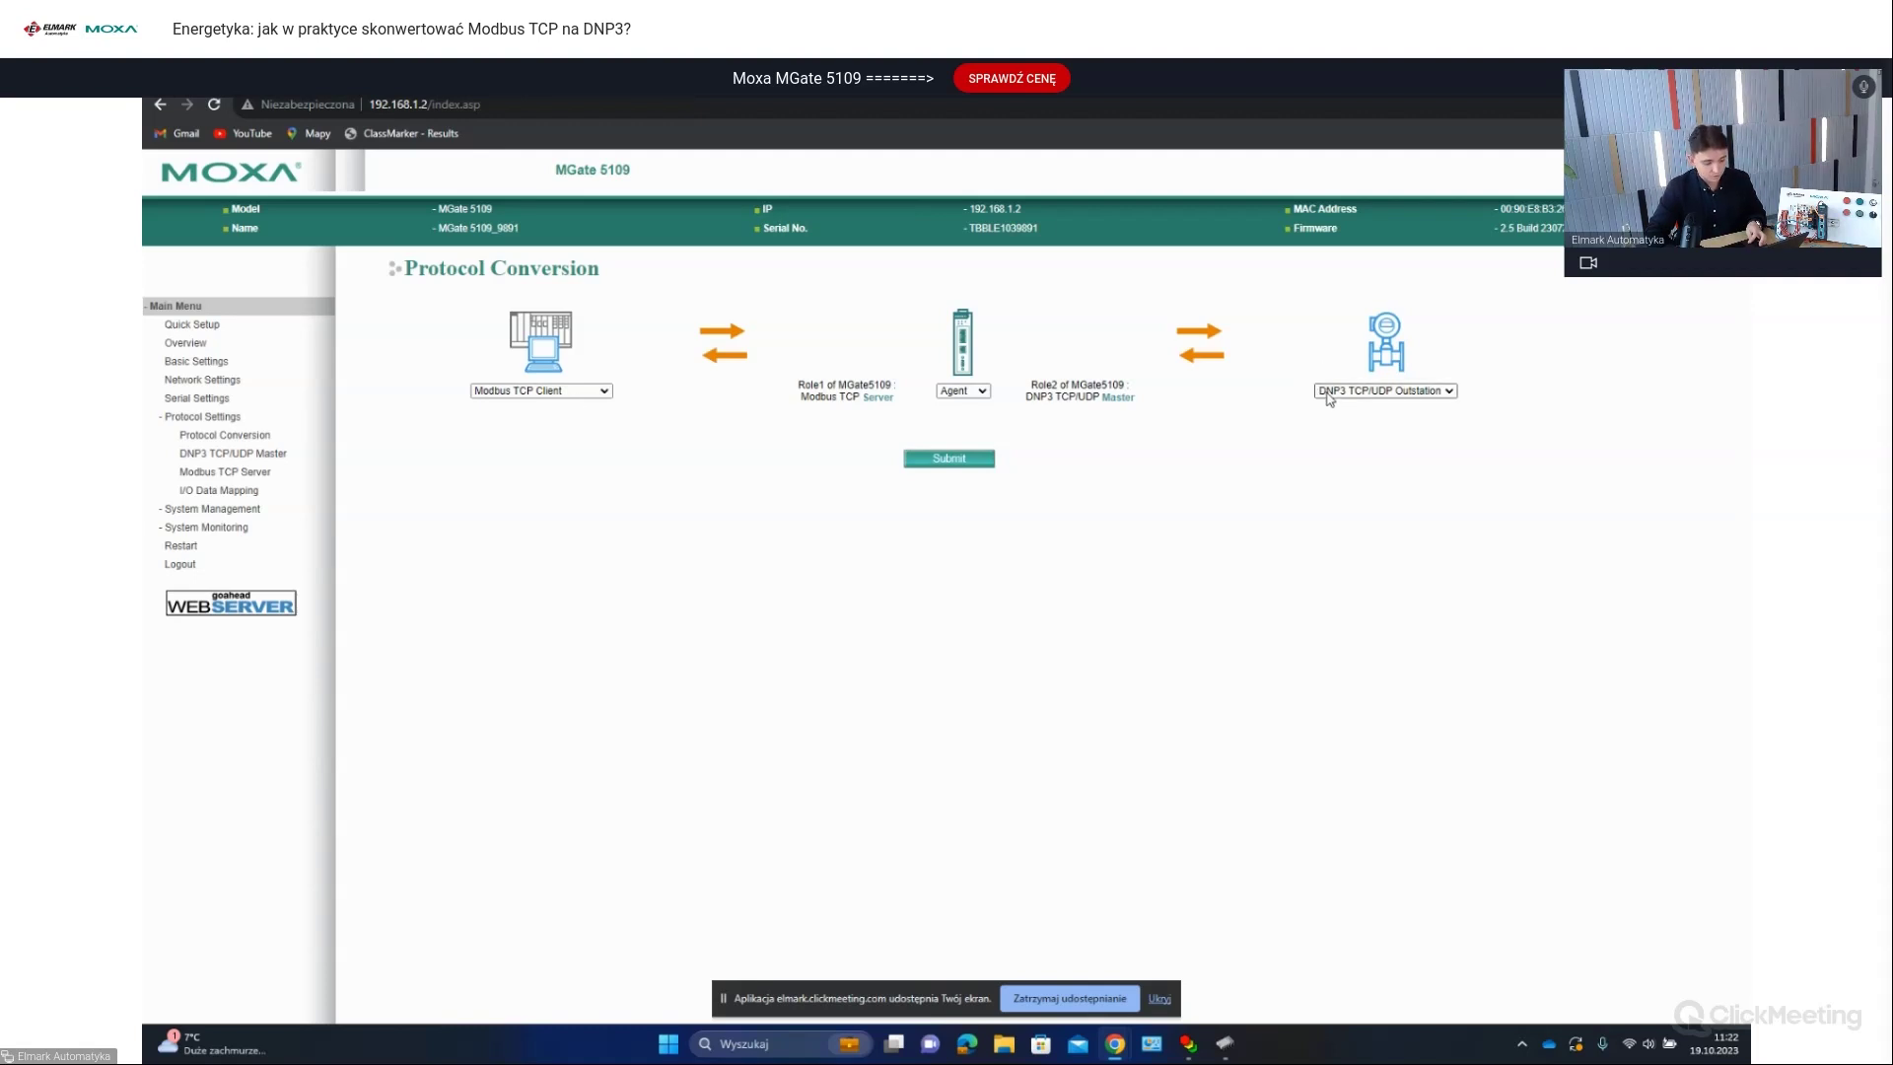
Step: Browse the DNP3 TCP/UDP Master and Modbus TCP Server (Unit ID 1, port 502) settings pages
left_click(277, 453)
left_click(264, 472)
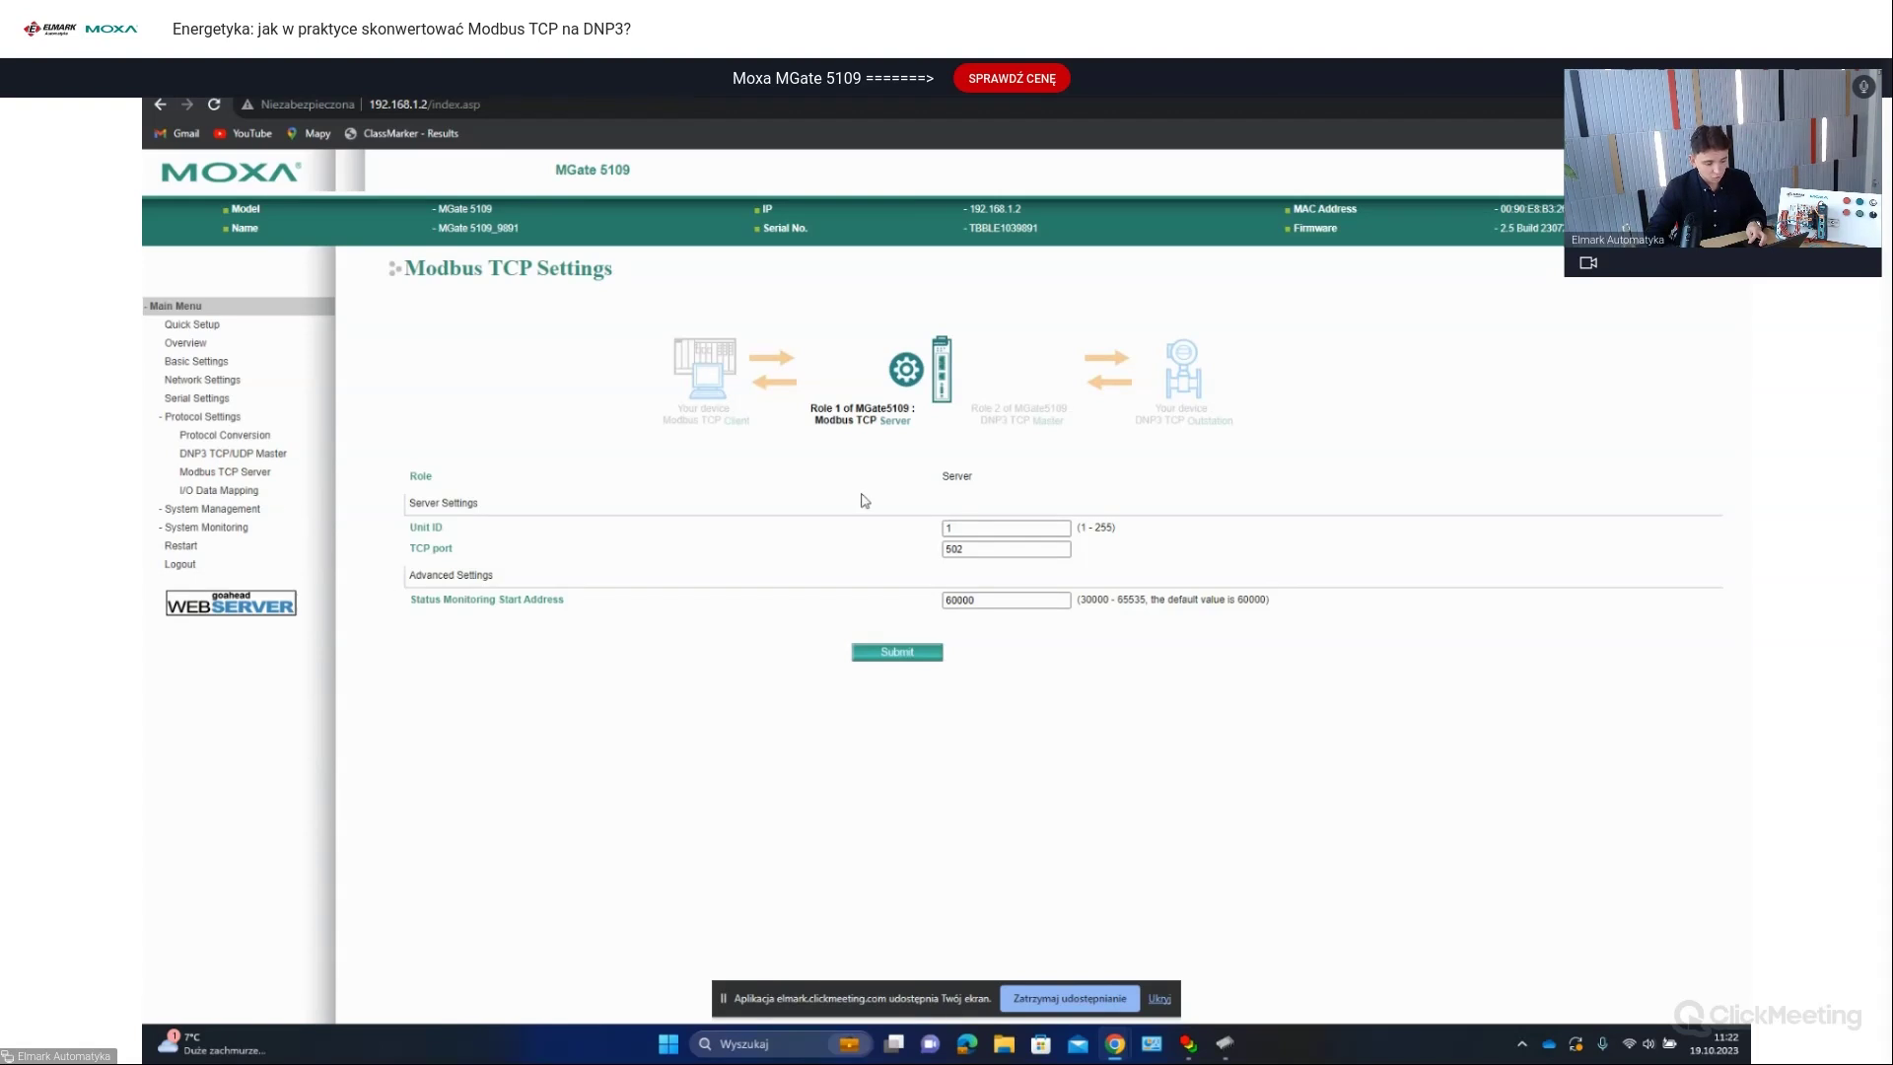
left_click(259, 459)
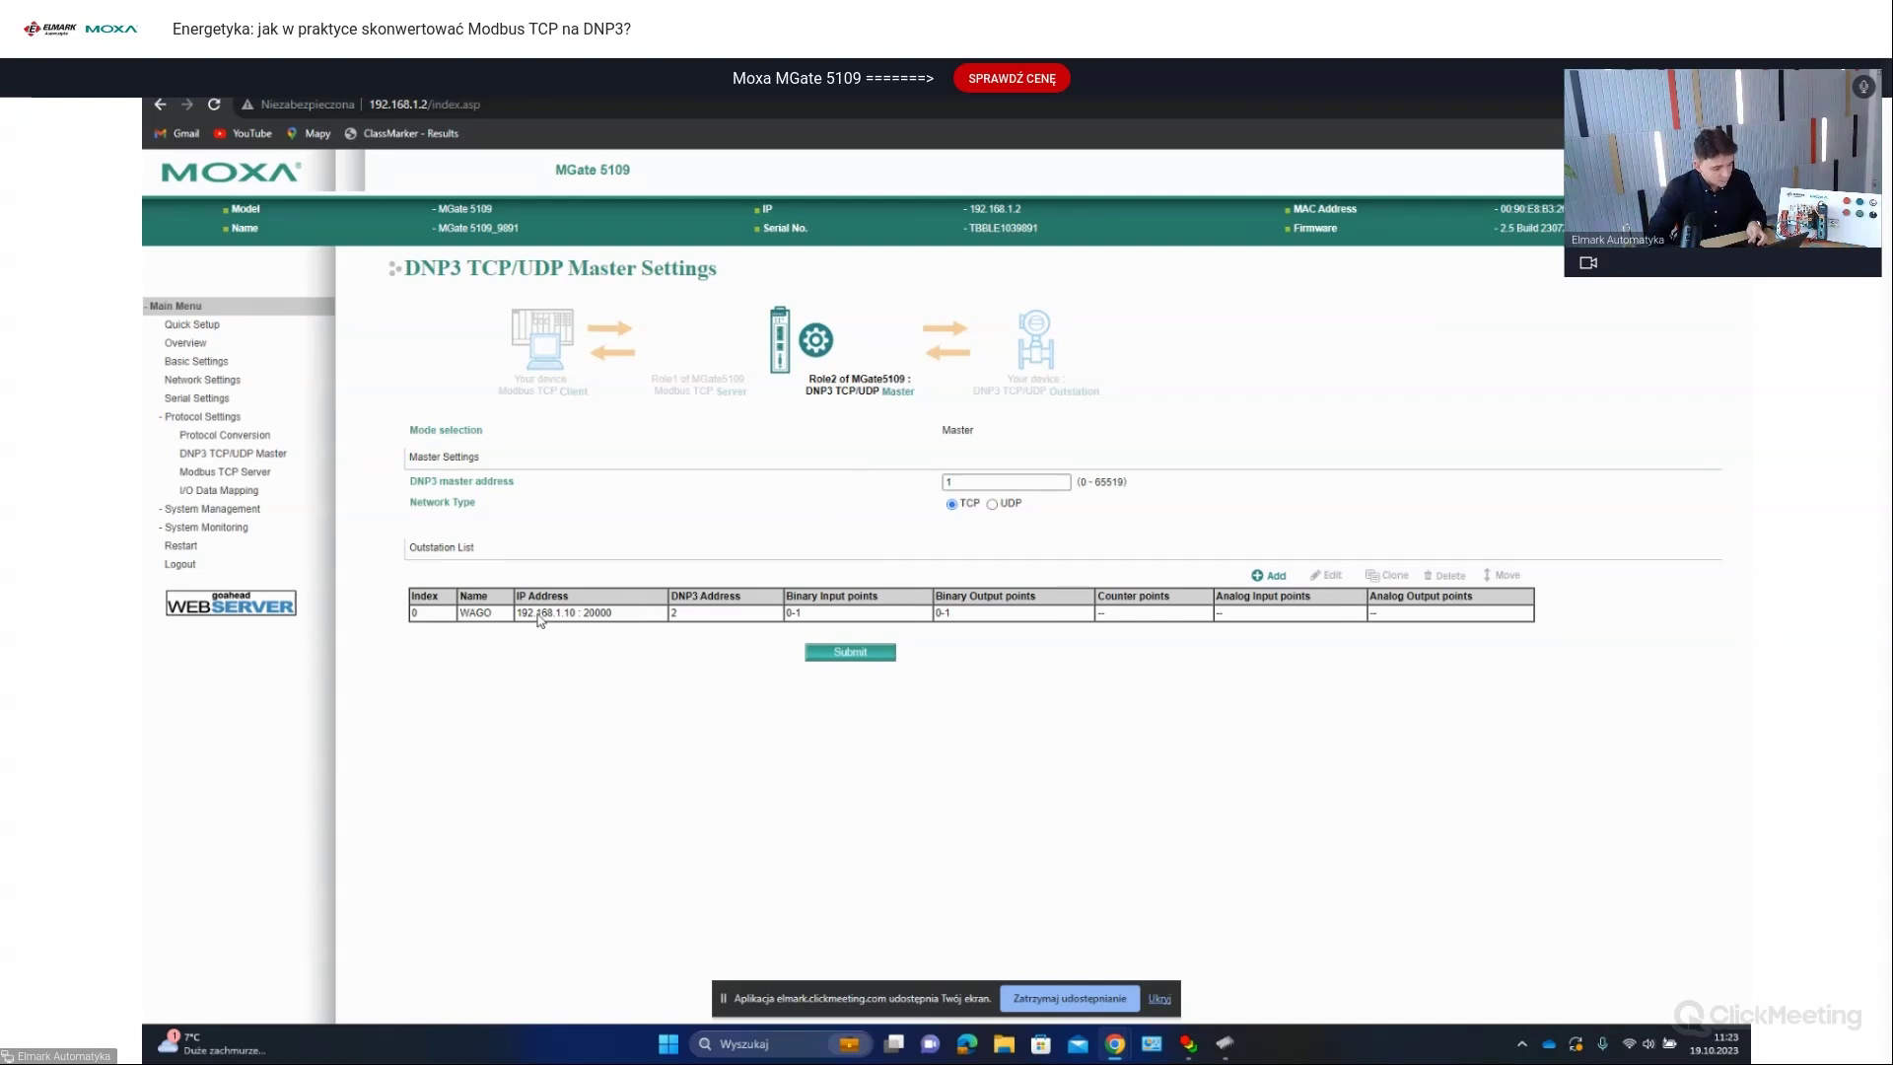
Step: Open the WAGO outstation's settings: 192.168.1.10, port 20000, link address 2, binary points 0-1
left_click(539, 614)
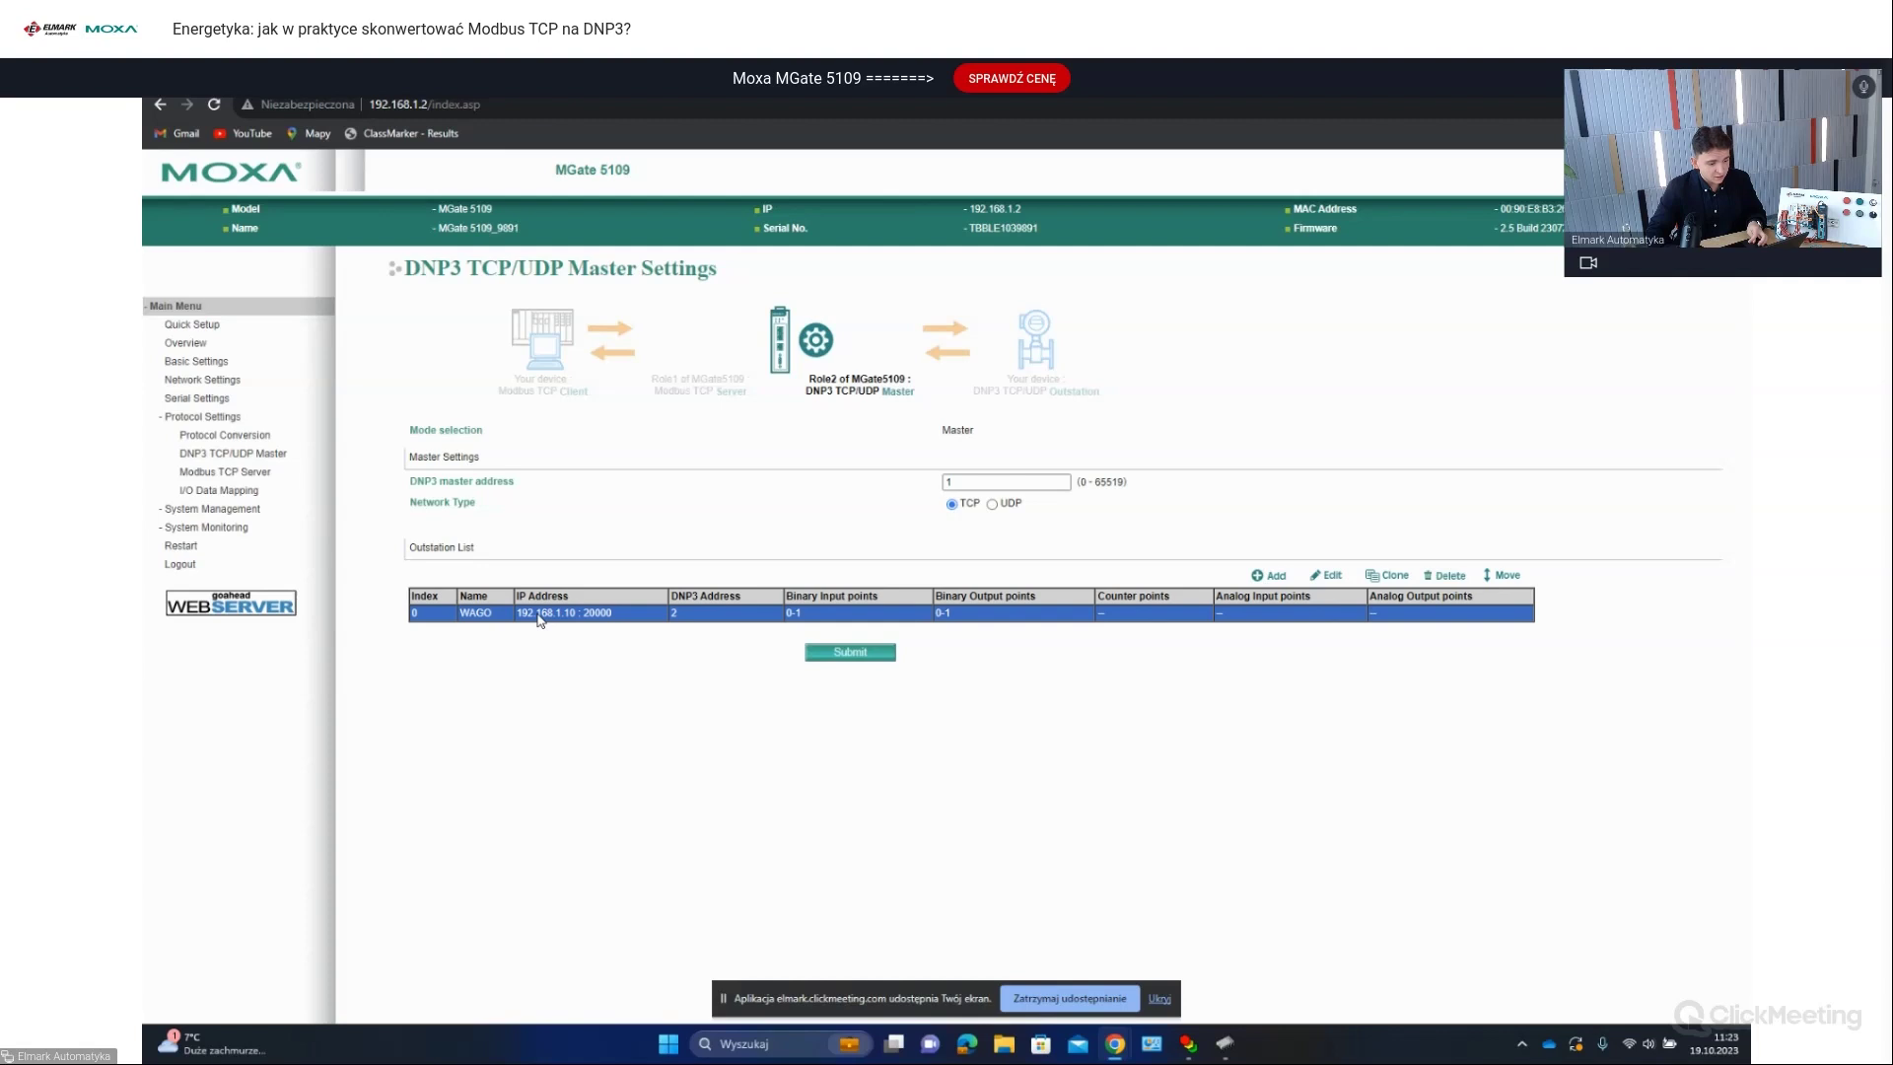
double_click(539, 613)
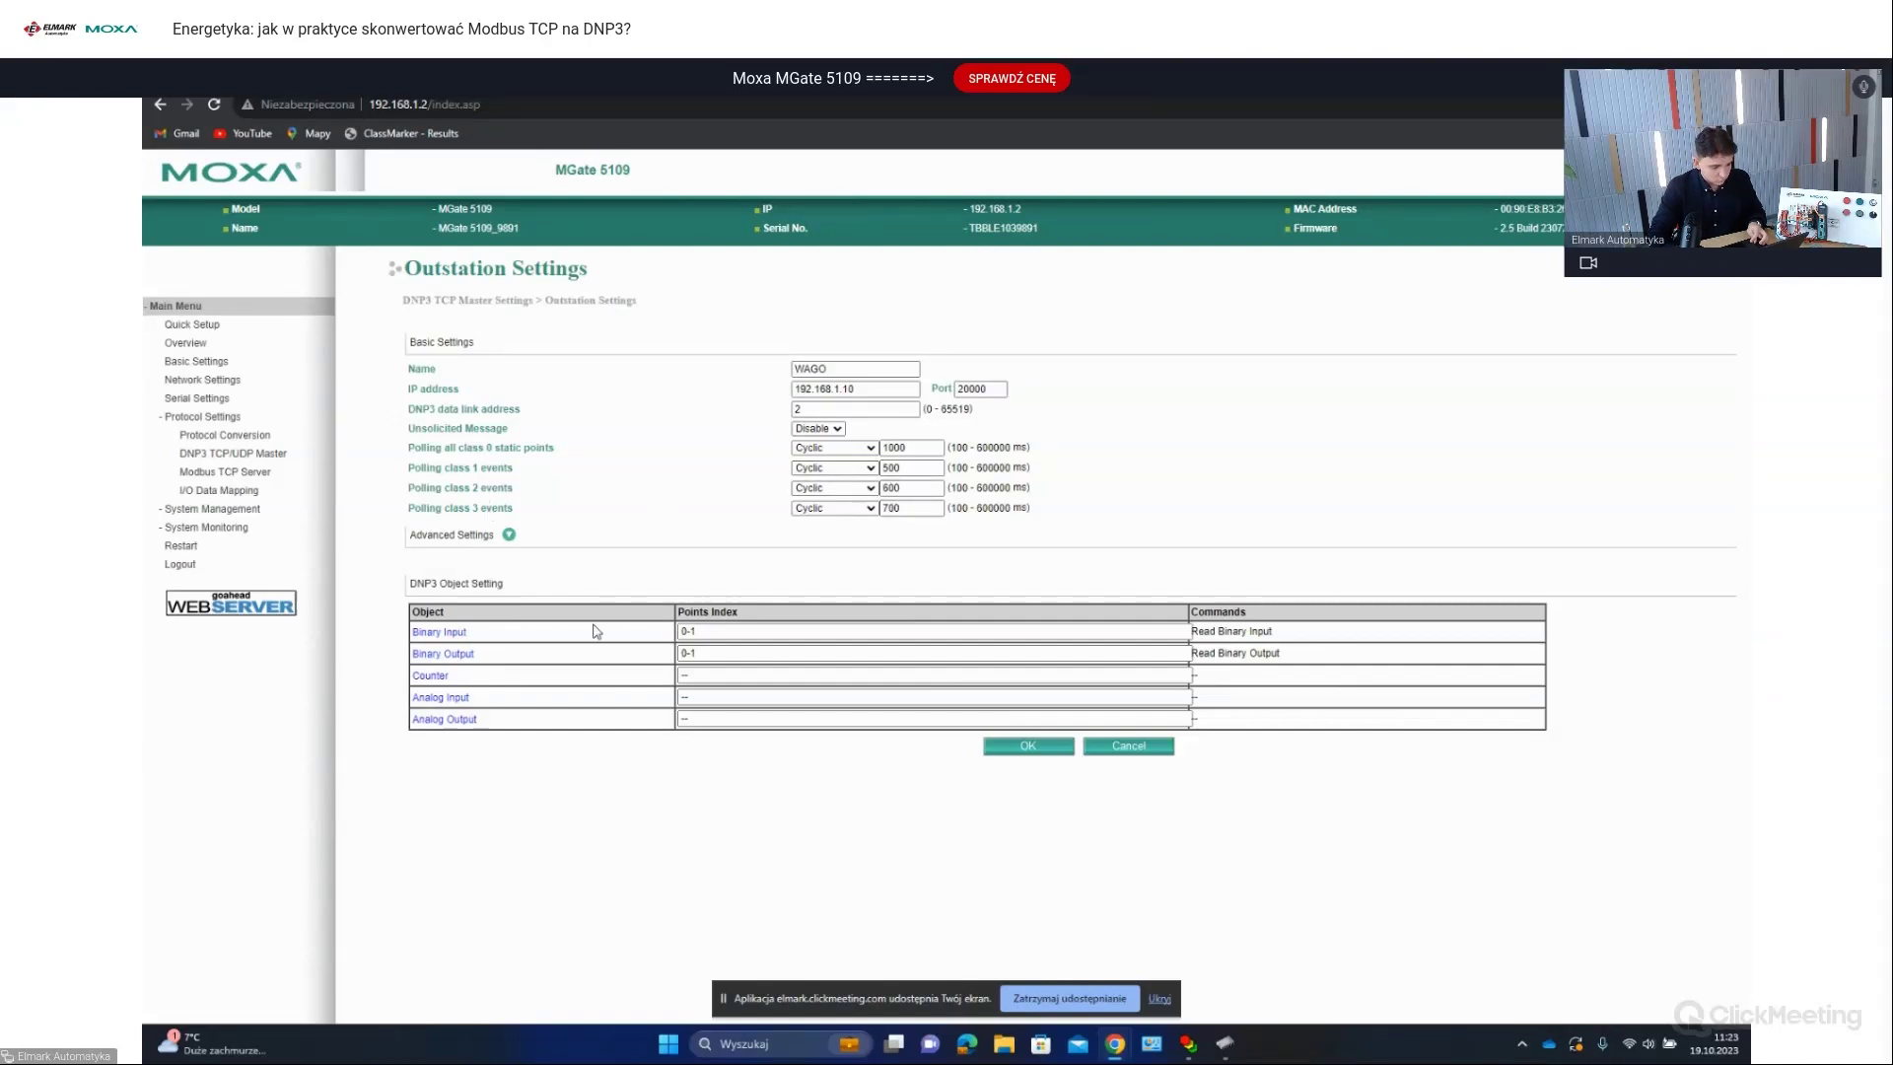
left_click(465, 637)
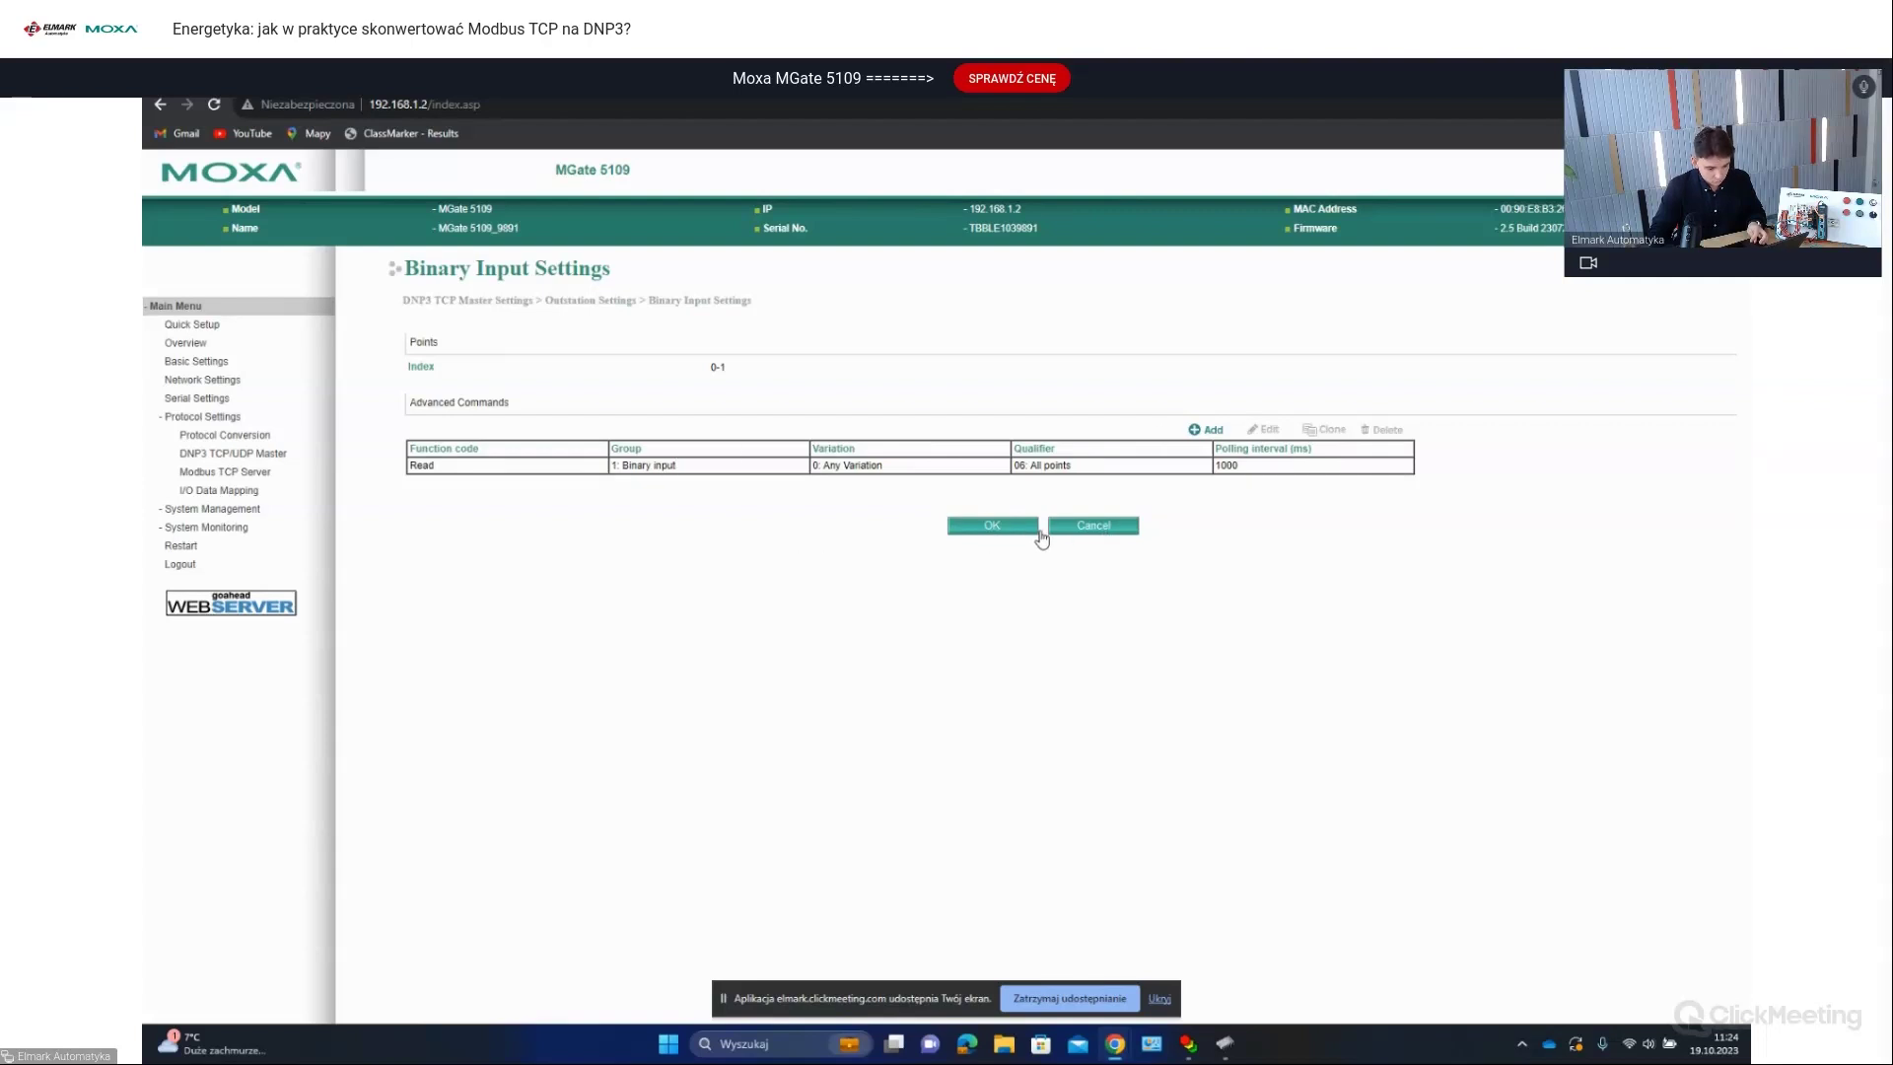
left_click(1087, 533)
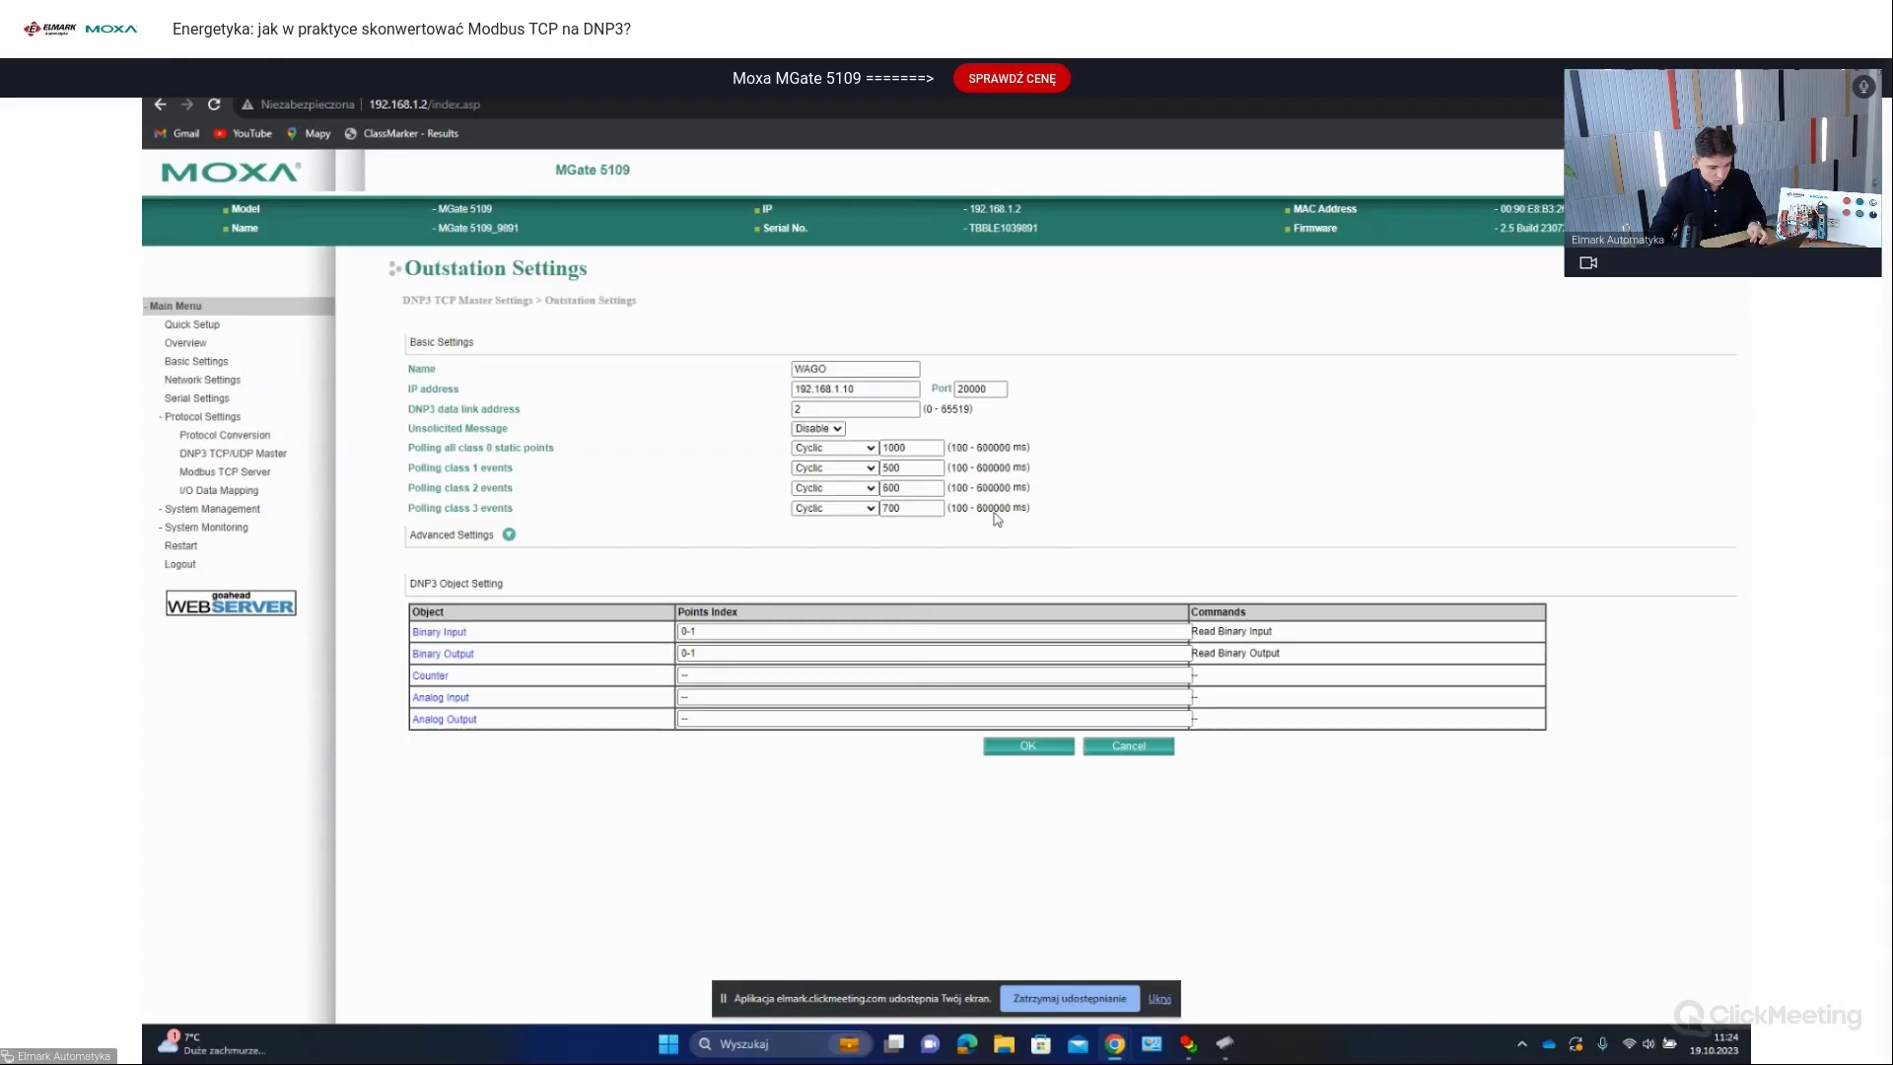
left_click(469, 658)
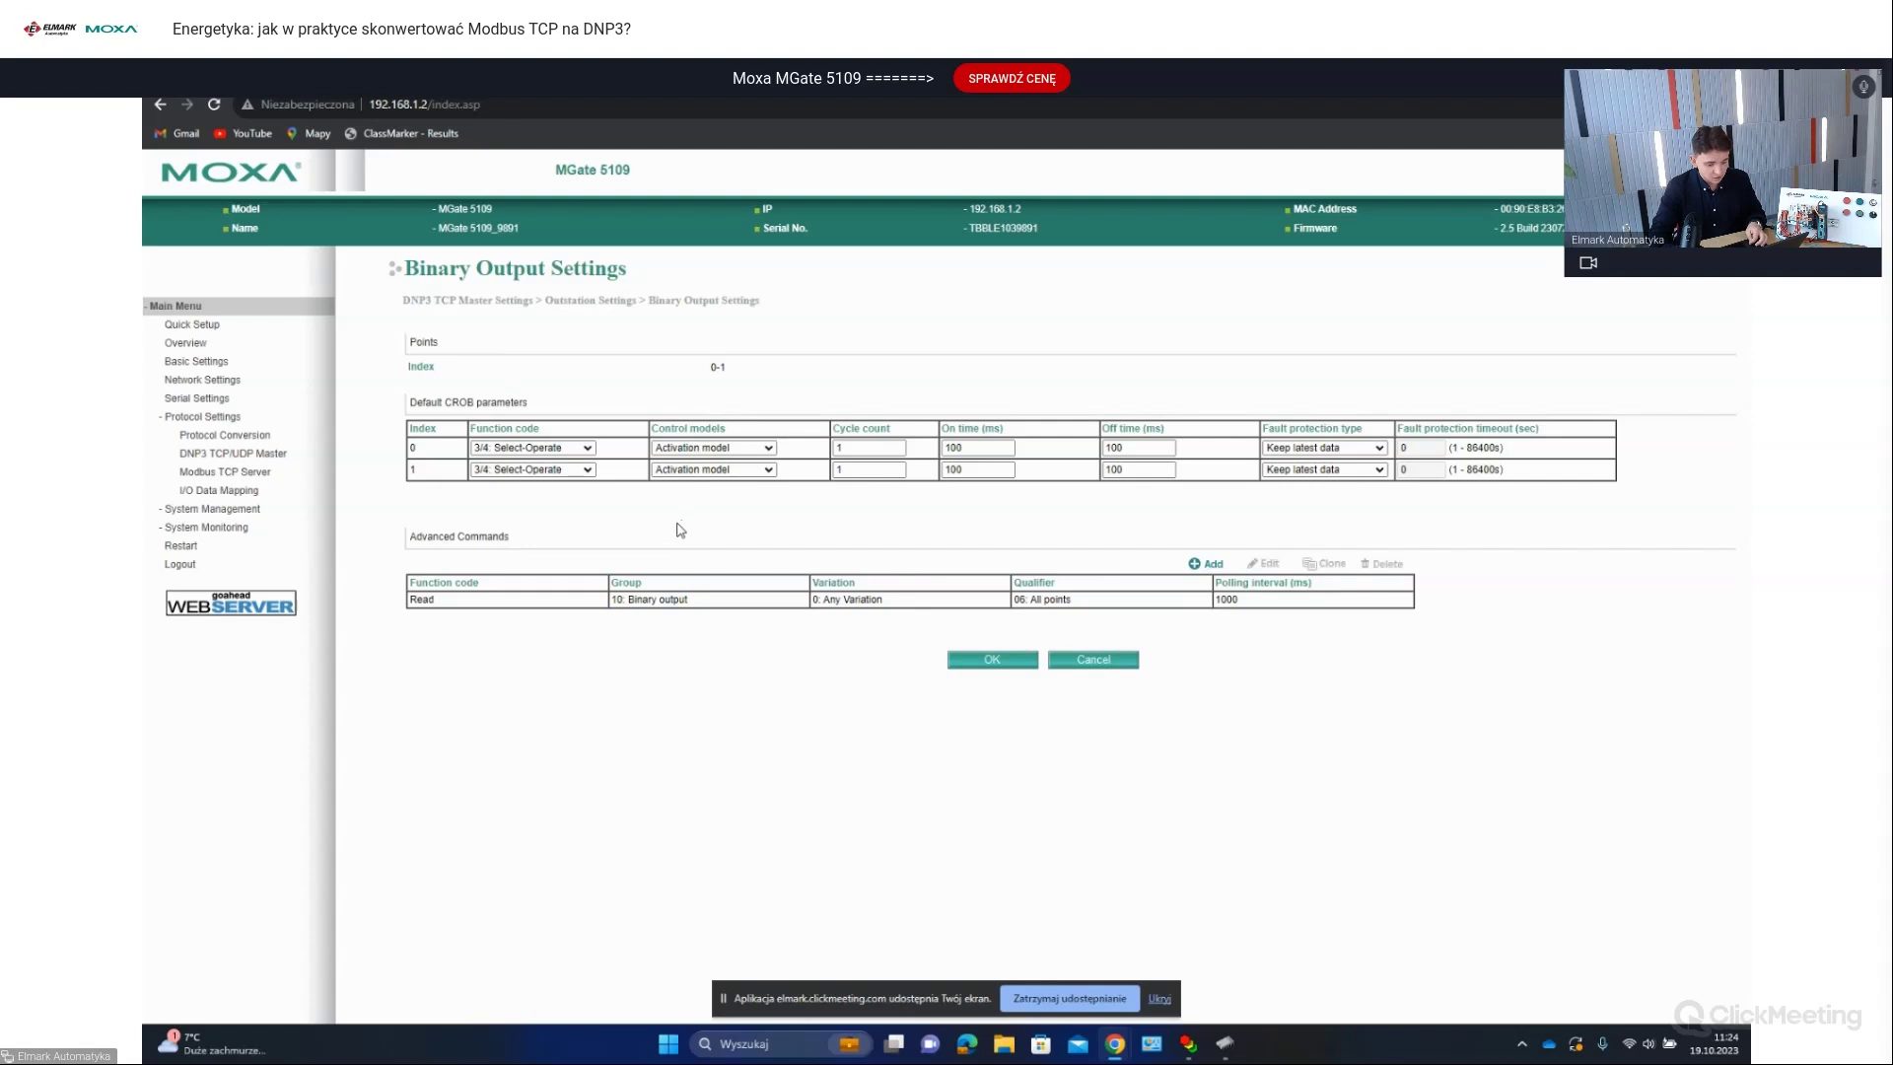
left_click(1086, 664)
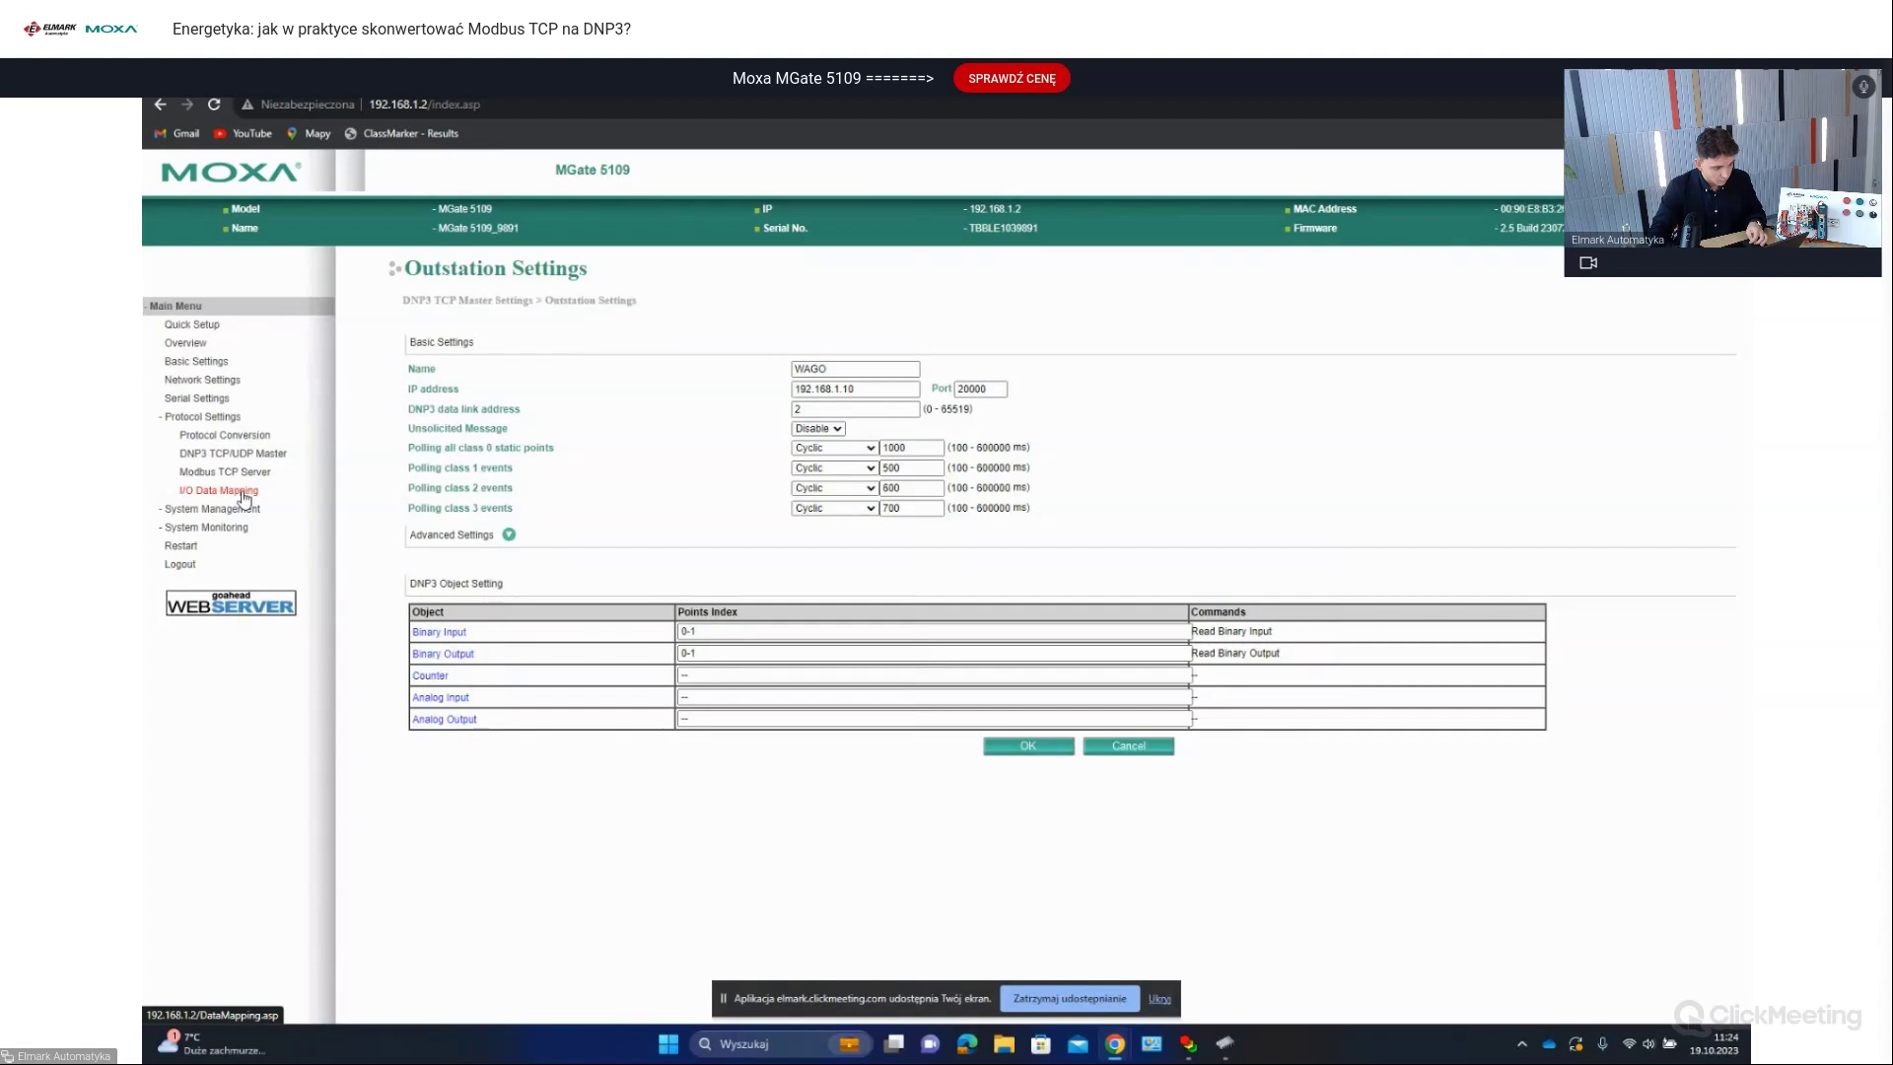
Step: Open I/O Data Mapping and view the '<--' DNP3-to-Modbus read mapping
left_click(245, 492)
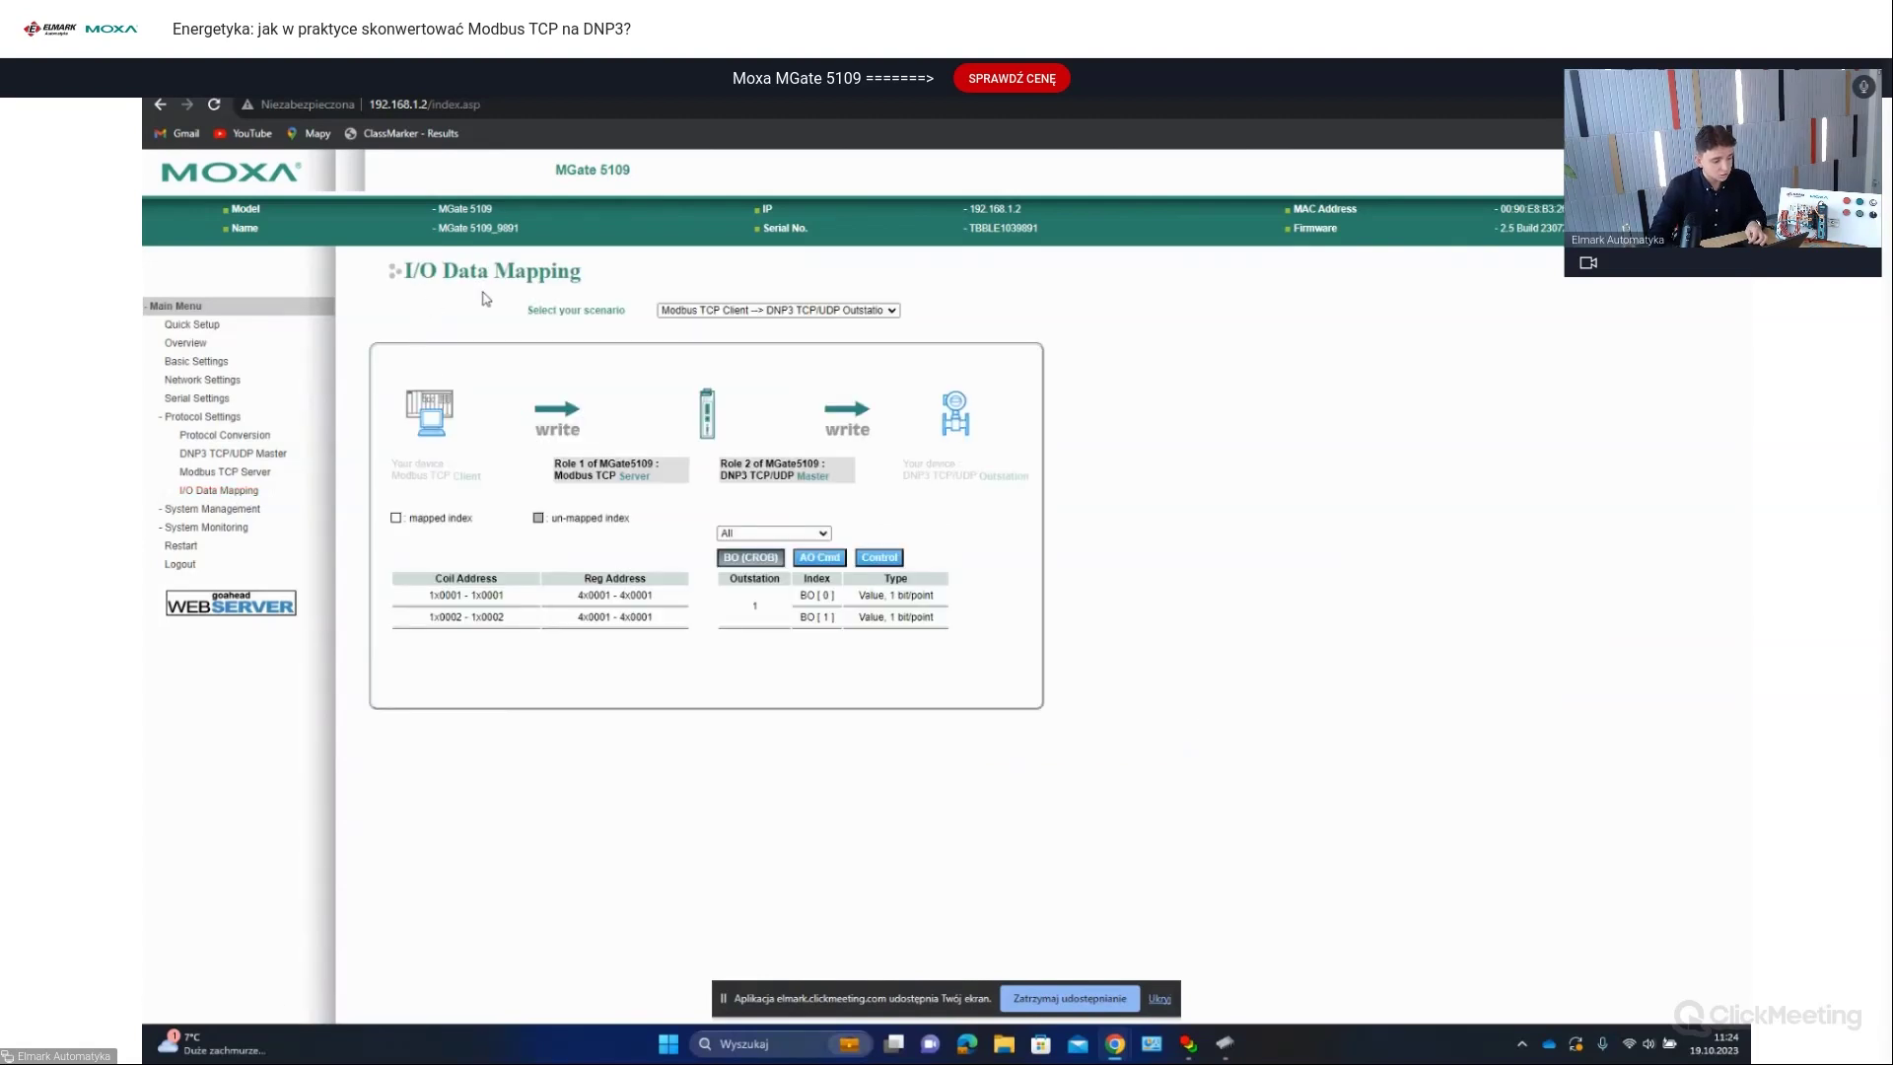
left_click(735, 310)
left_click(741, 338)
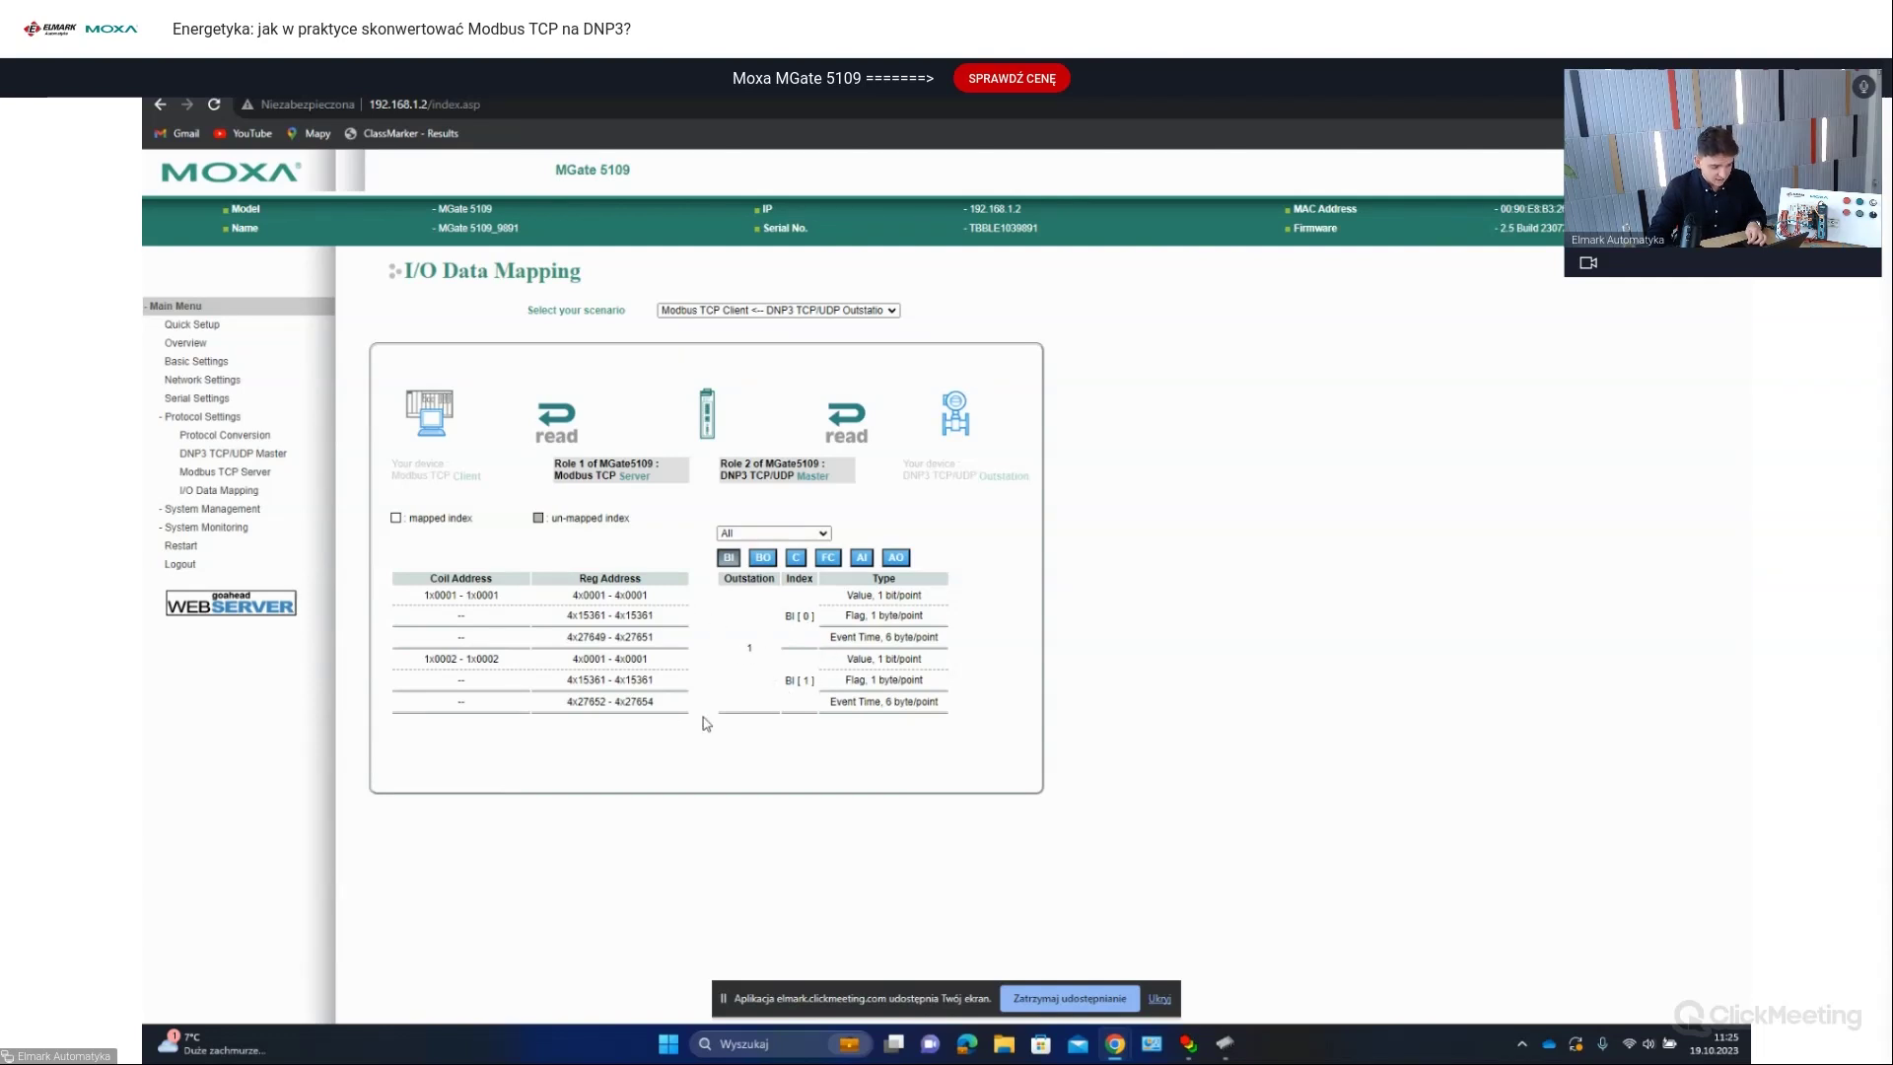
Step: Switch back to the '-->' Modbus-to-DNP3 mapping and return to the ClickMeeting webinar
left_click(821, 311)
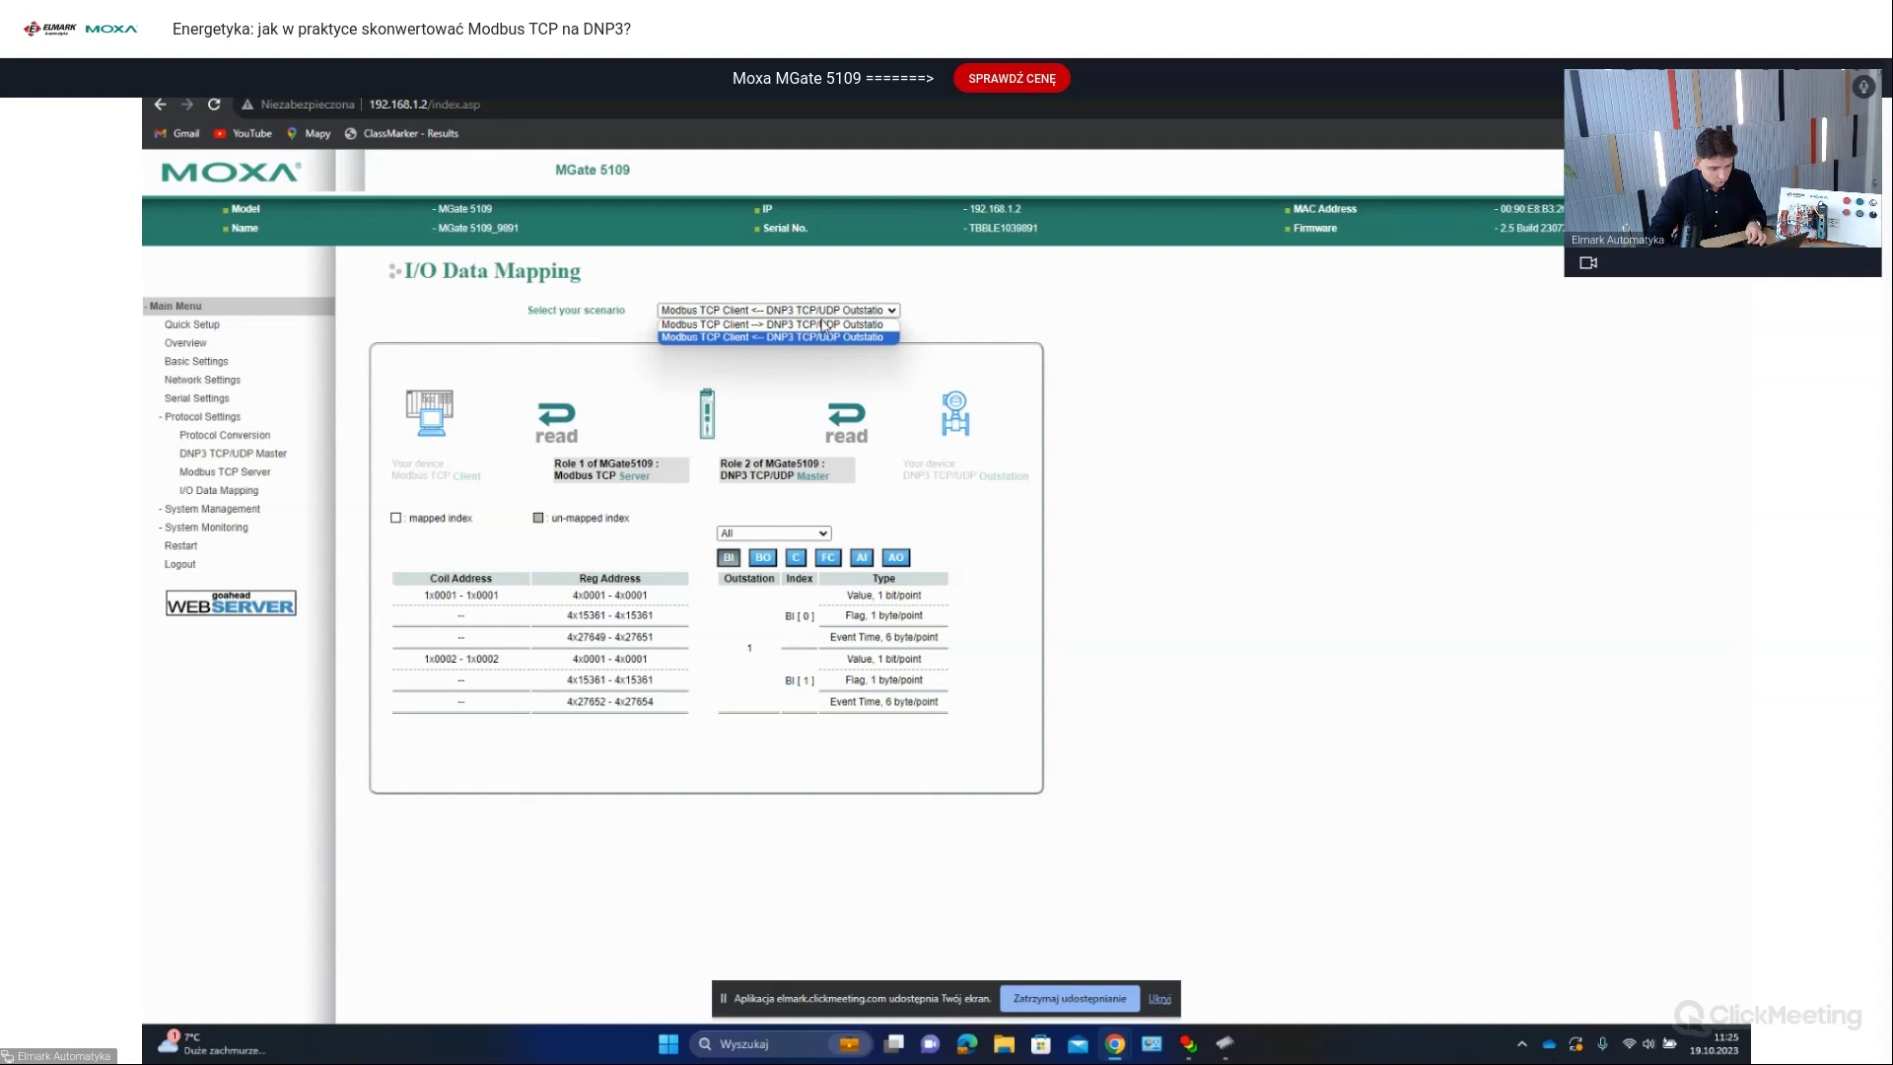
left_click(824, 324)
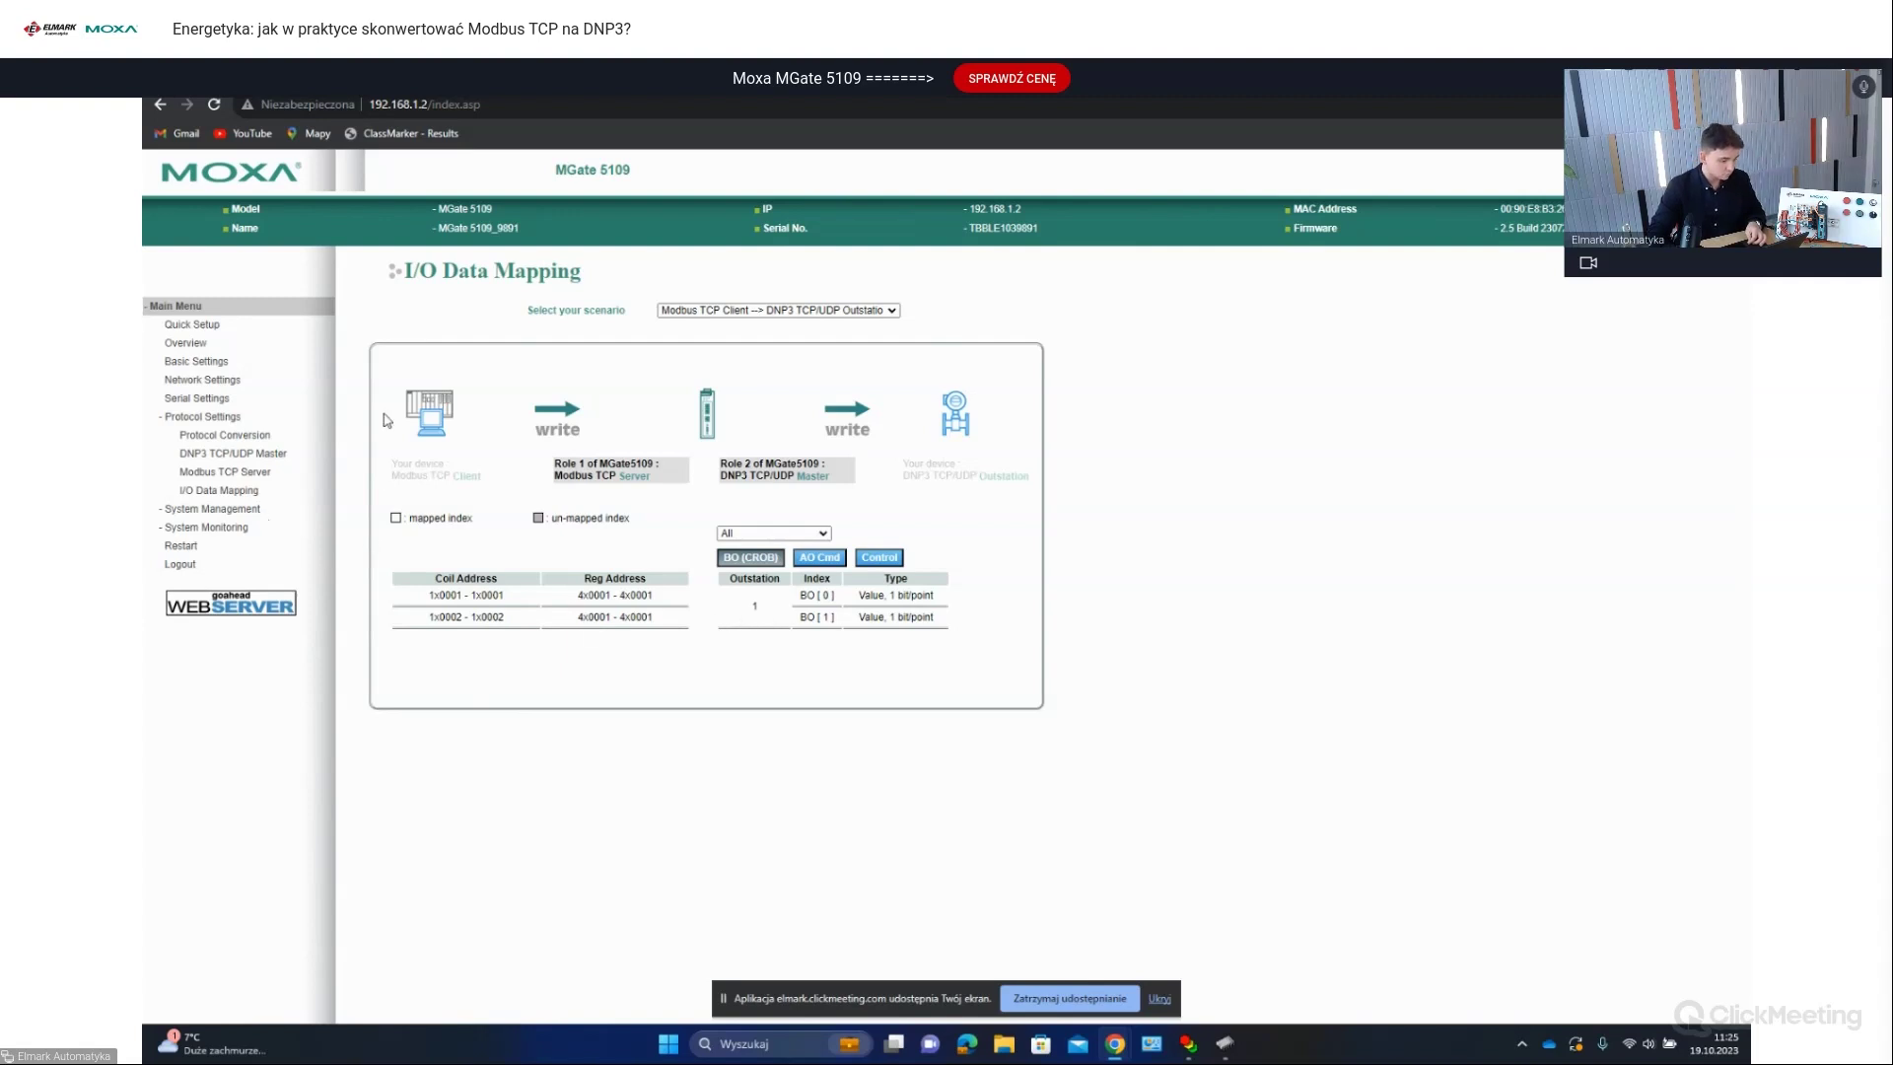
left_click(469, 81)
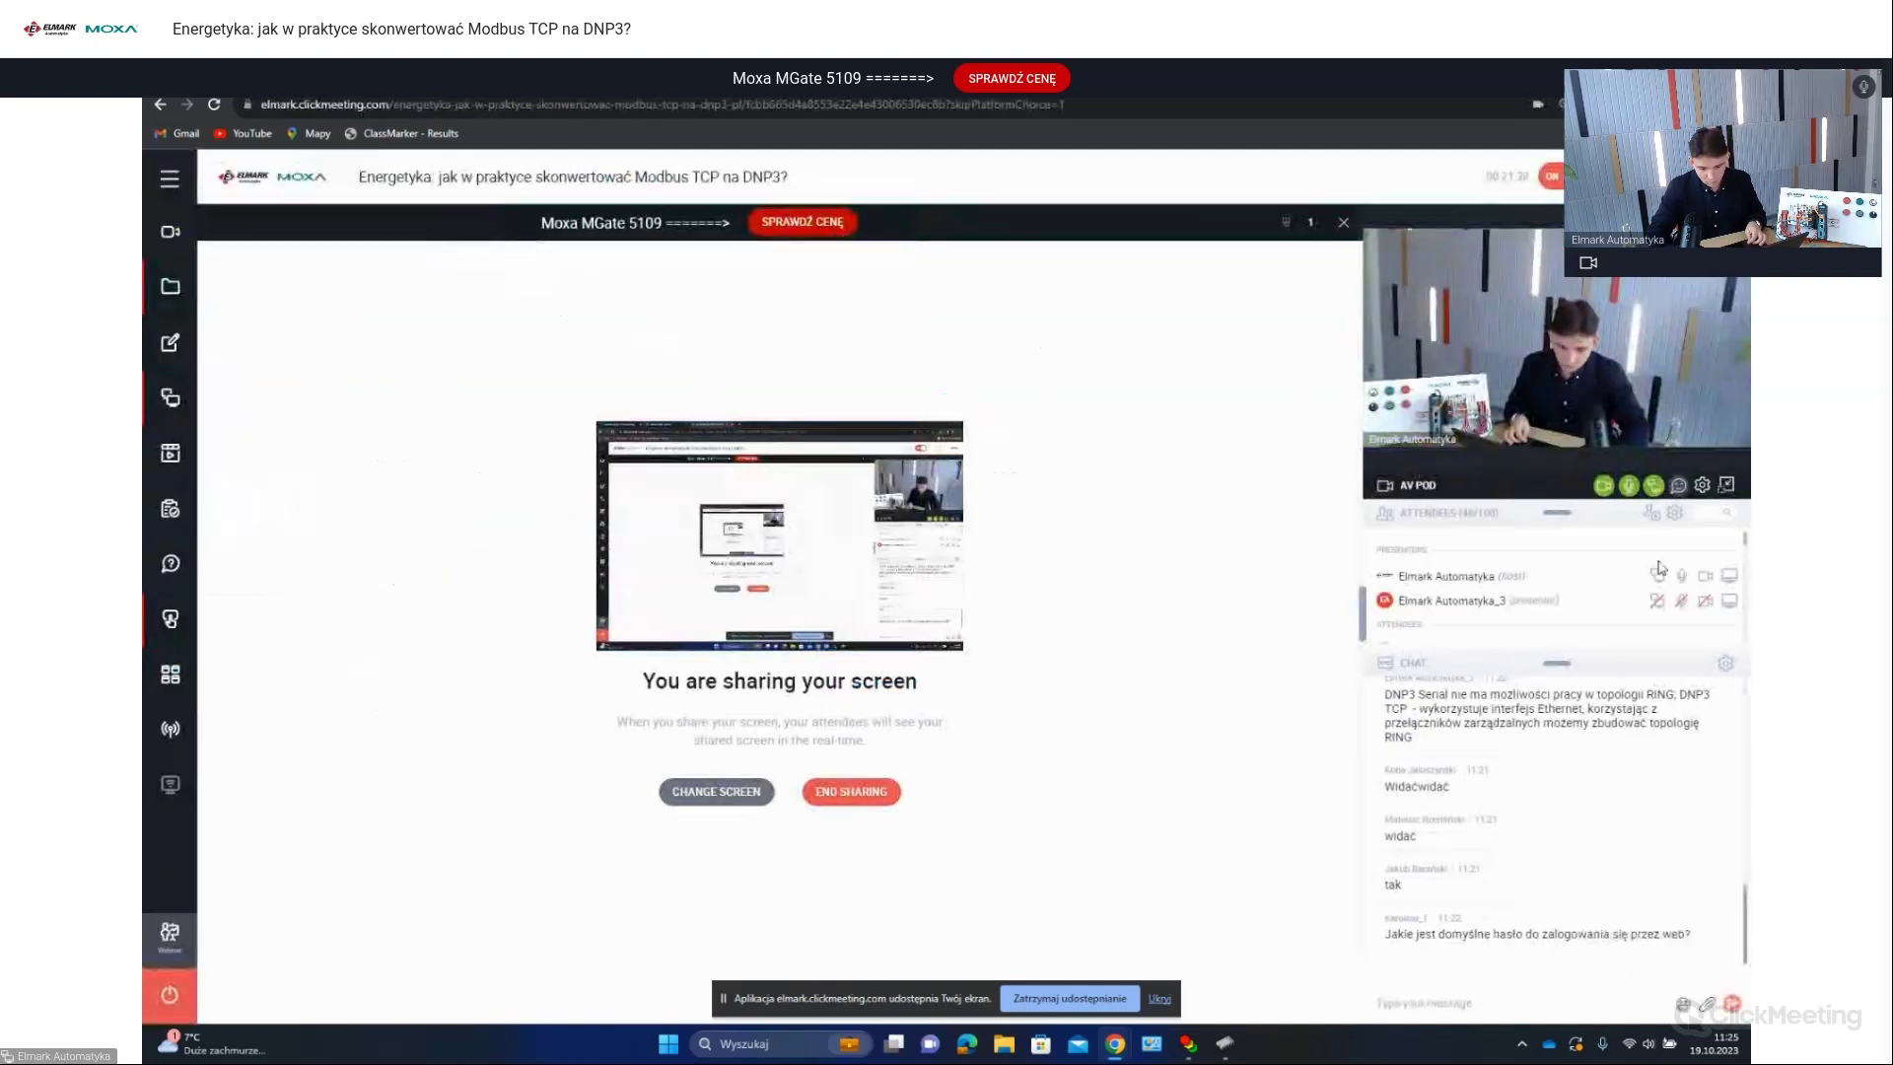